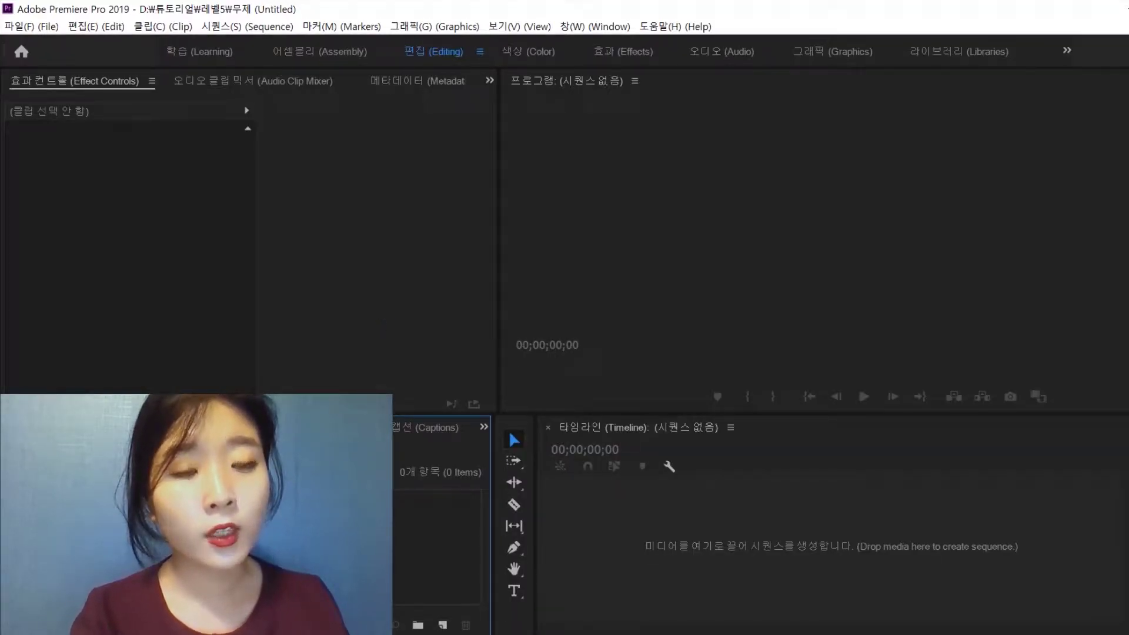
Step: Import the media files from the LEVEL5 학습자료 folder, inside 프리미어 교재 출간 > LEVEL5 키즈장난감 > 피드백용 on drive D
key(ctrl+i)
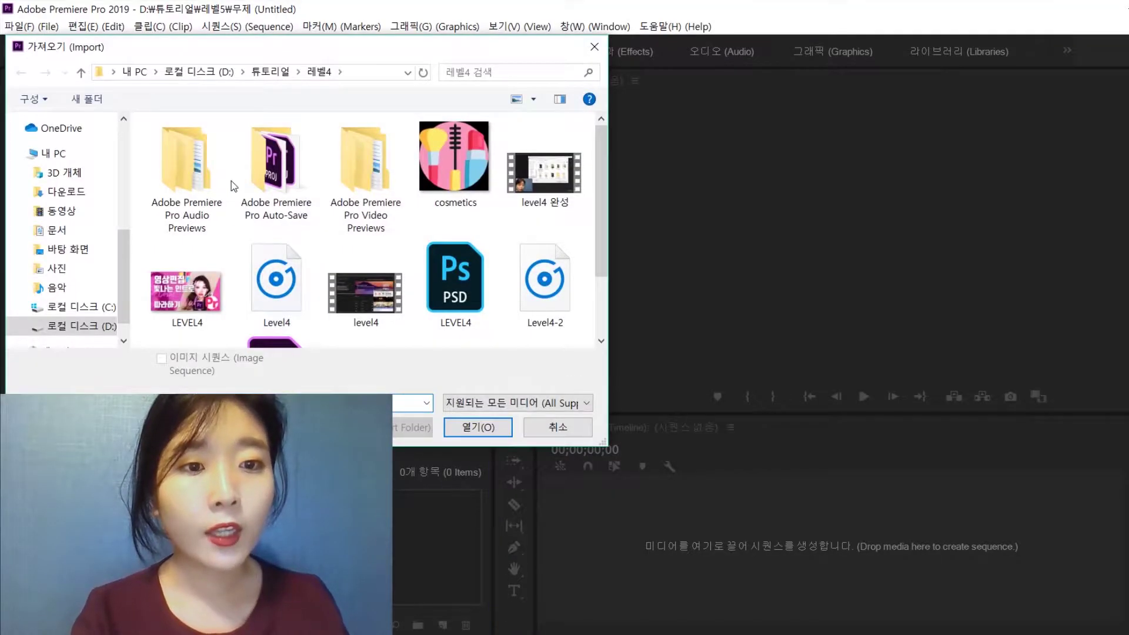
click(299, 71)
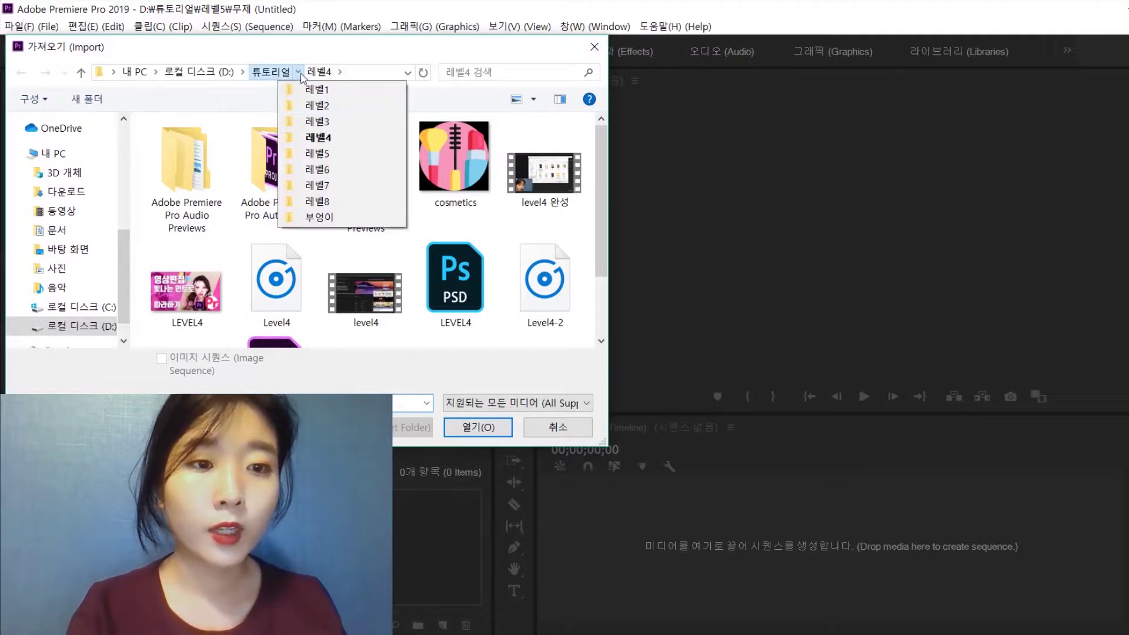
click(329, 154)
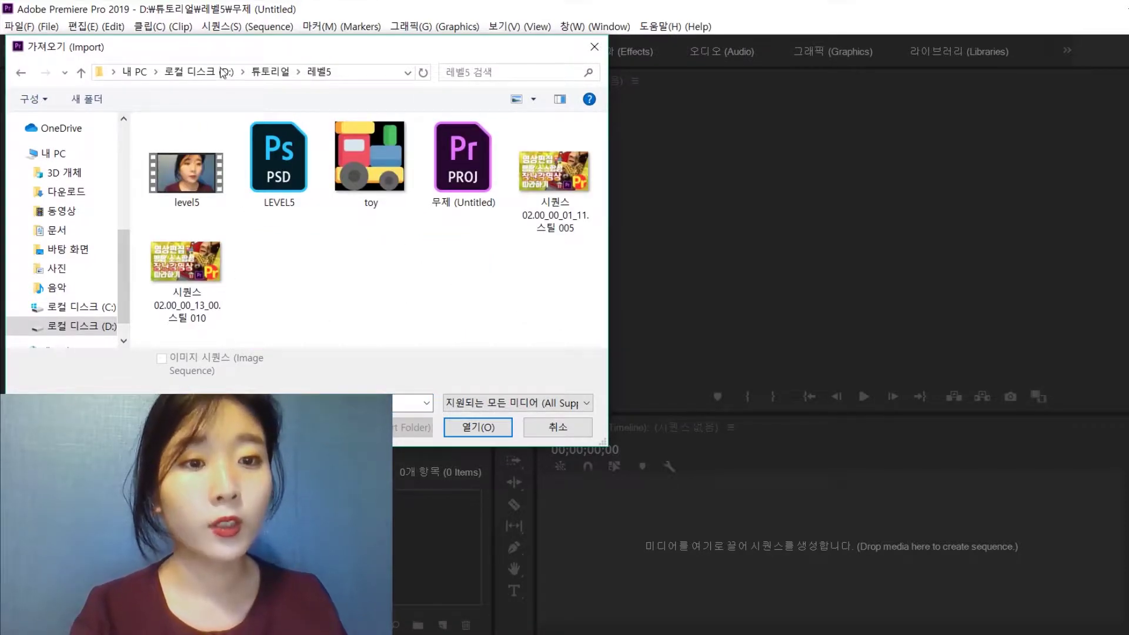
click(243, 73)
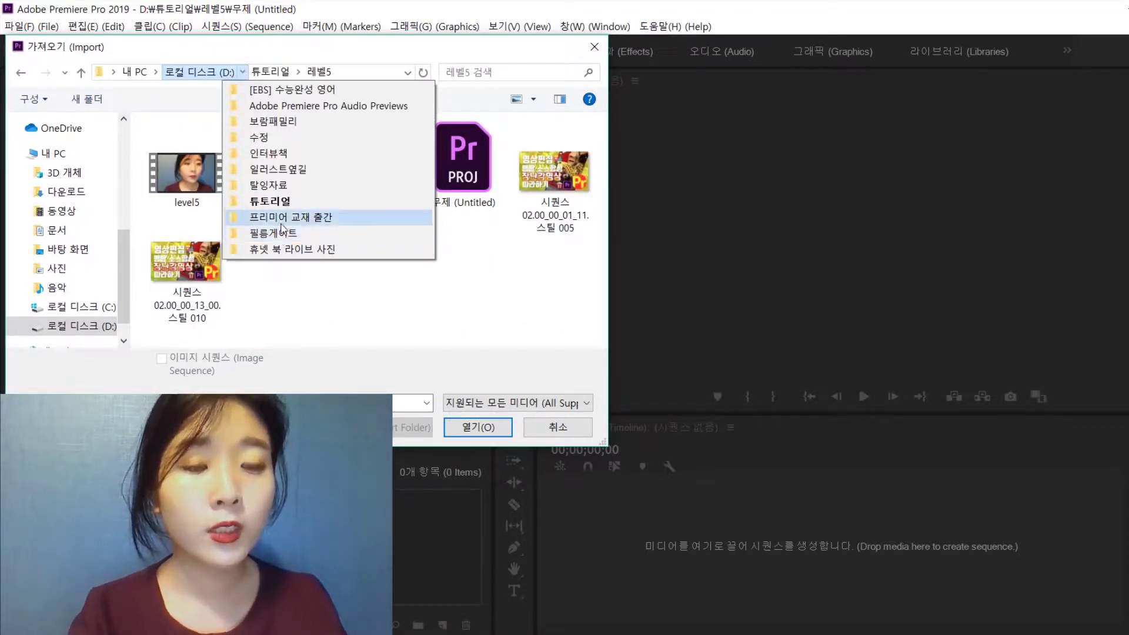
click(286, 218)
click(343, 72)
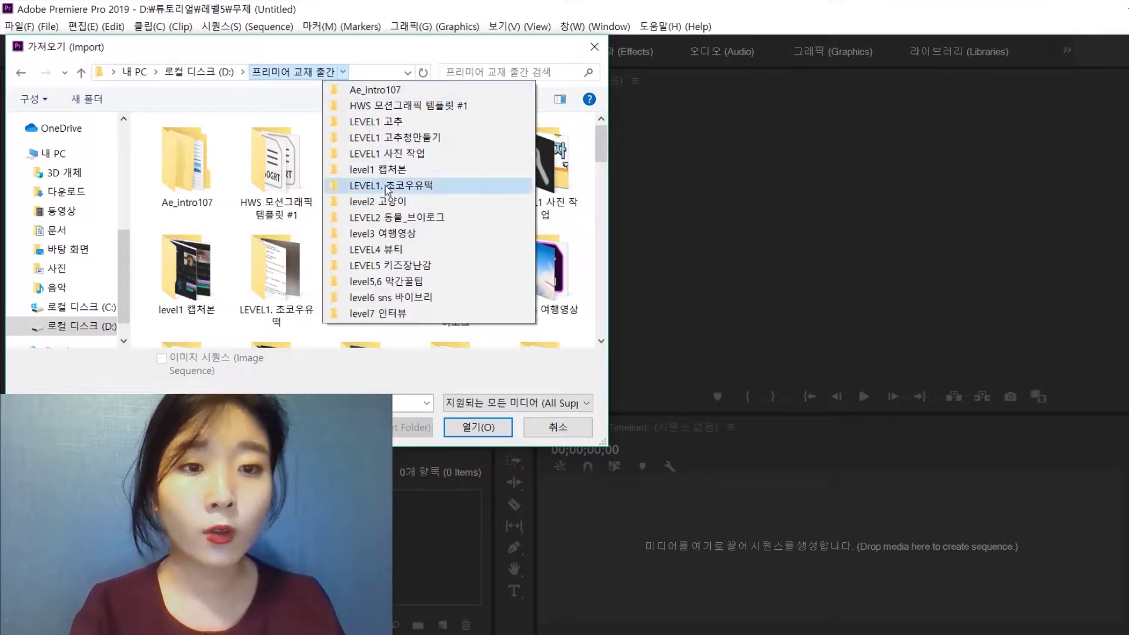
click(382, 266)
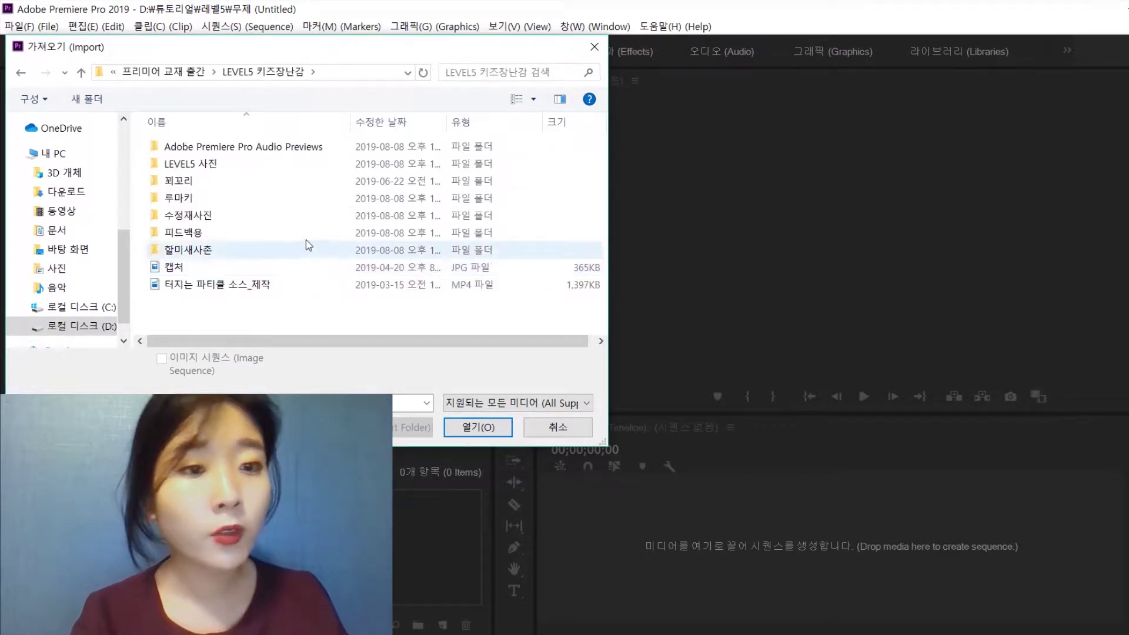
double_click(277, 233)
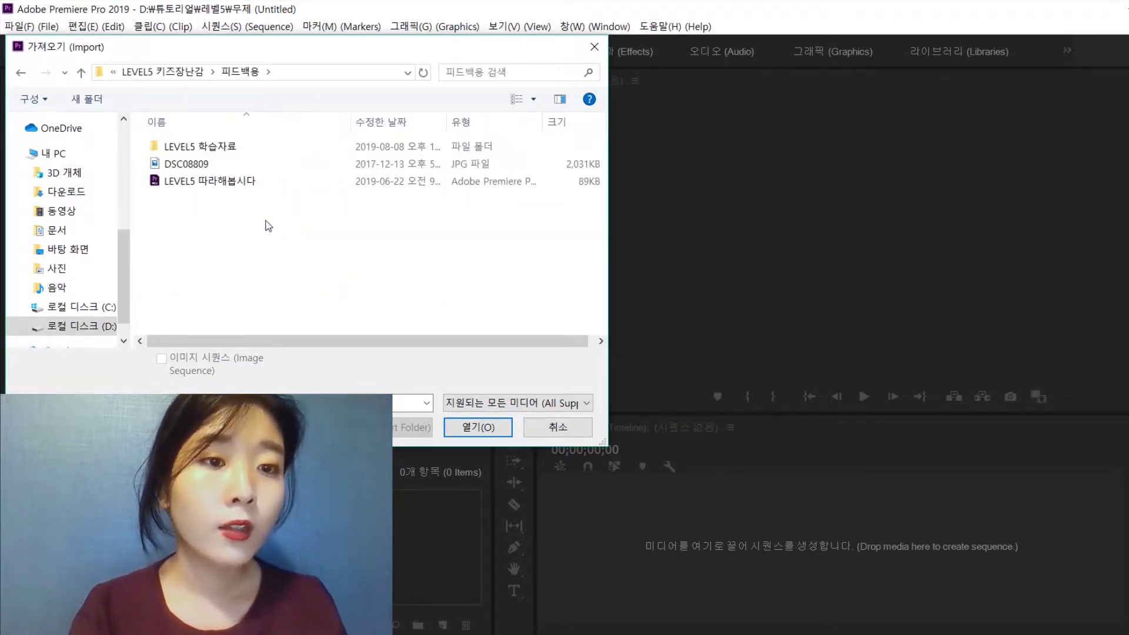
double_click(262, 146)
drag(217, 282, 250, 166)
click(498, 429)
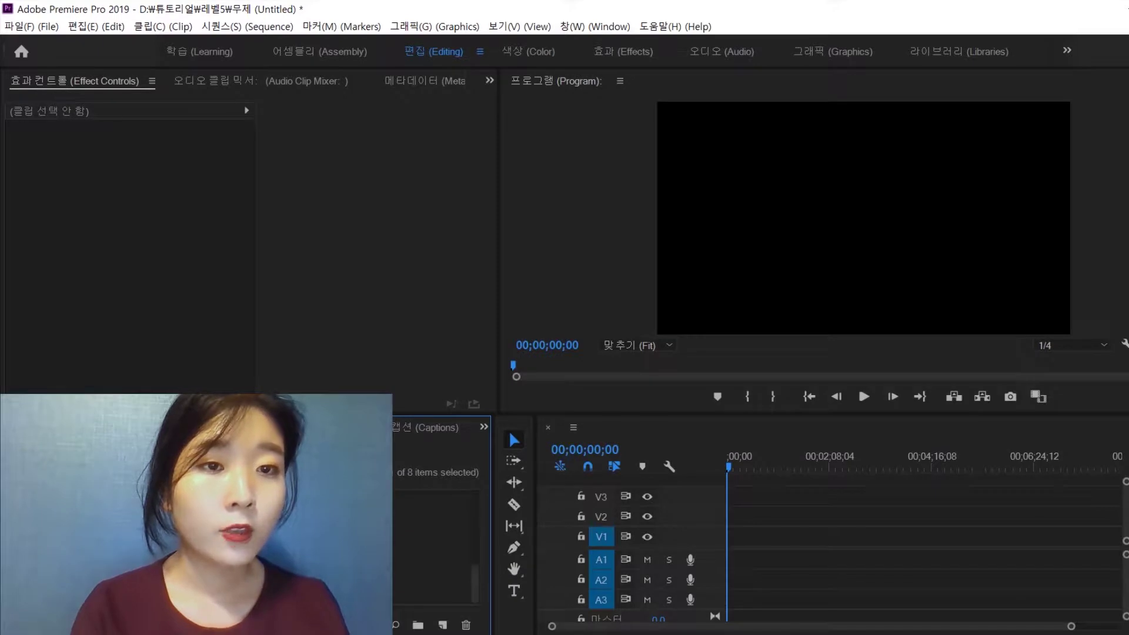
Step: Place LEVEL5 편집촬영상.mp4 on V1 at the sequence start and the 반짝이는 별 green-screen clip on V2 at 00;03;04;00
drag(402, 535, 682, 535)
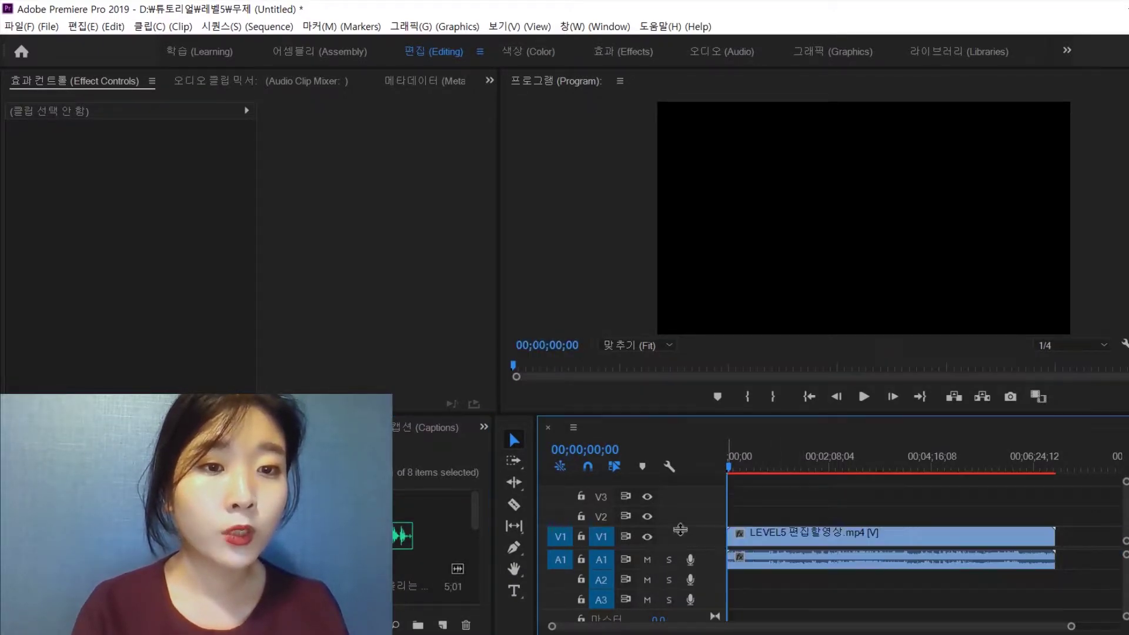
drag(729, 463, 875, 468)
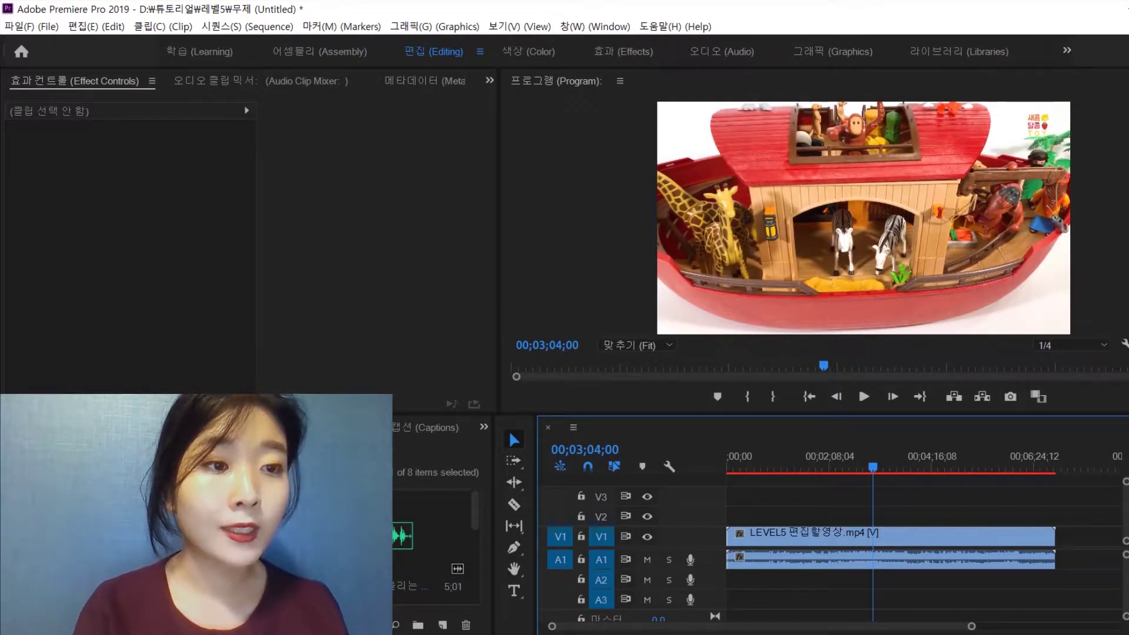
scroll(435, 529, down, 2)
scroll(435, 541, down, 2)
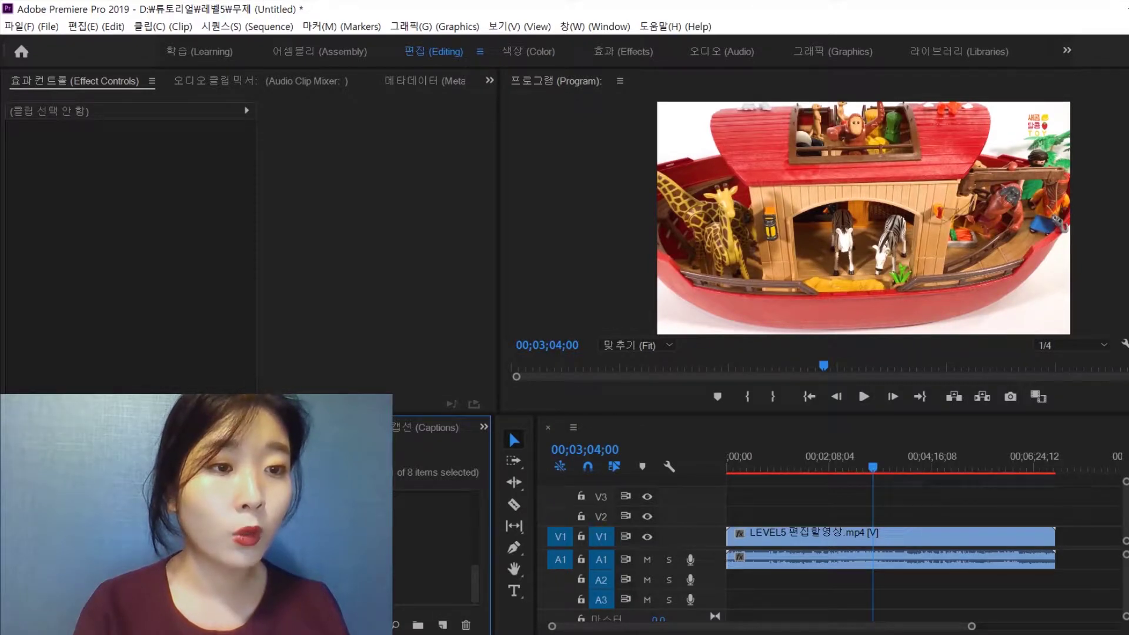
drag(88, 541, 875, 518)
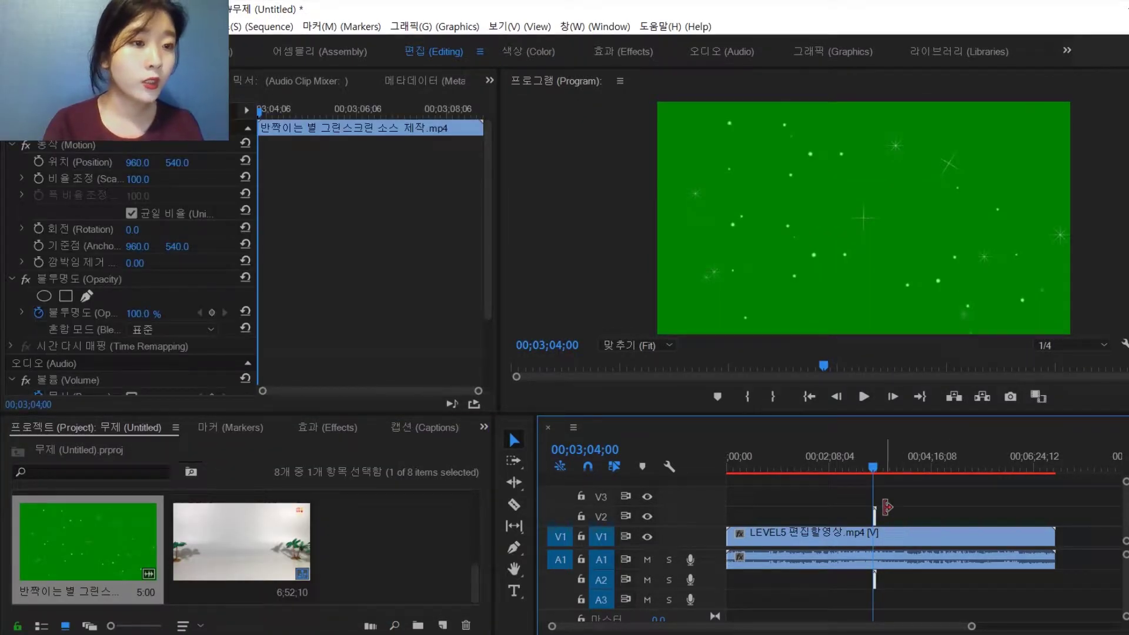
Step: Move the playhead to 00;03;06;01 and apply the Ultra Key effect to the sparkling-star clip on V2
key(equal)
key(equal)
key(equal)
key(equal)
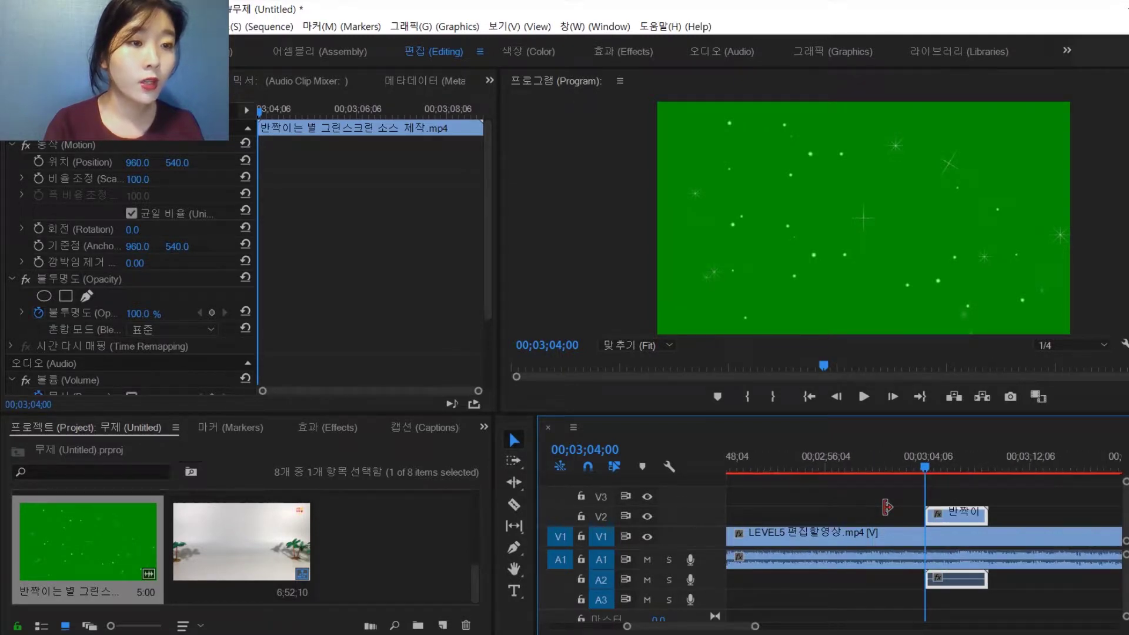
click(951, 467)
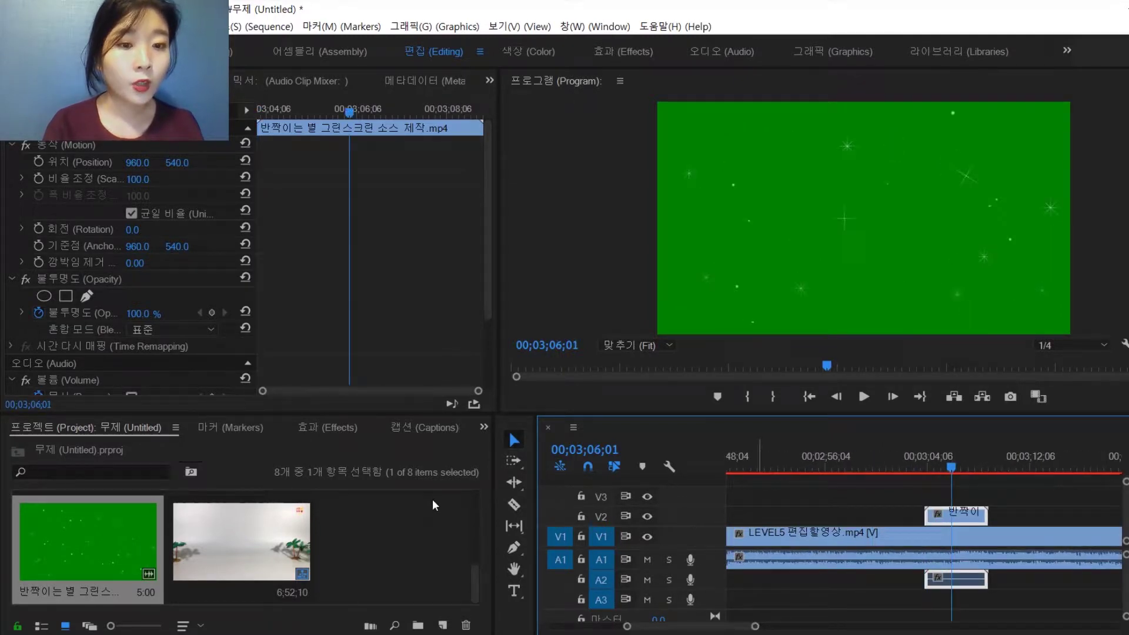
click(313, 423)
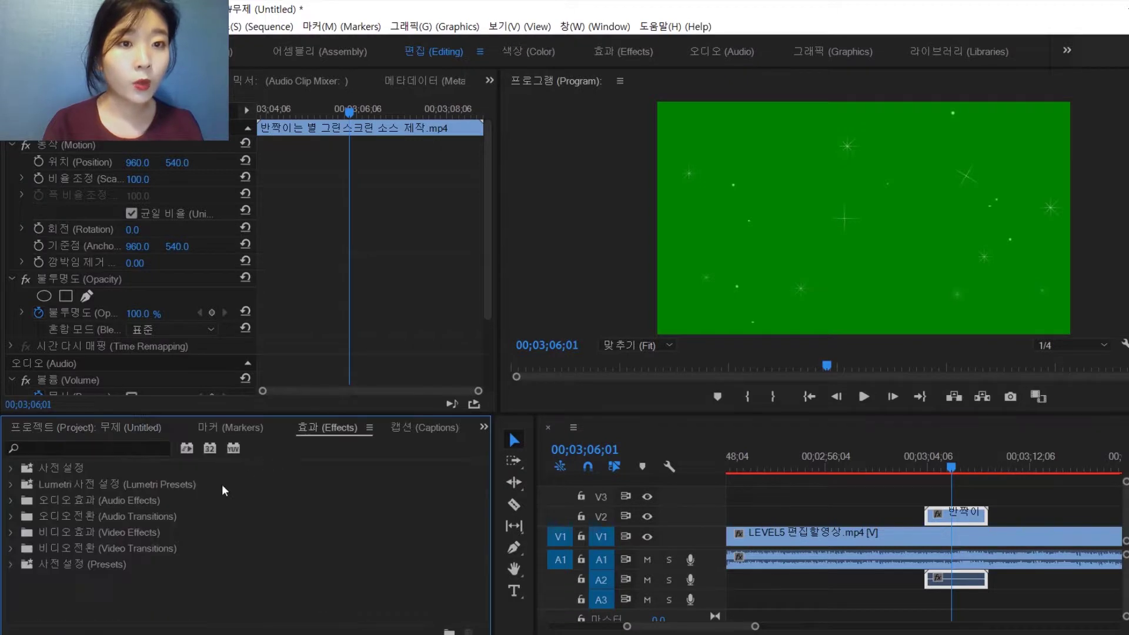
click(12, 532)
scroll(14, 540, down, 5)
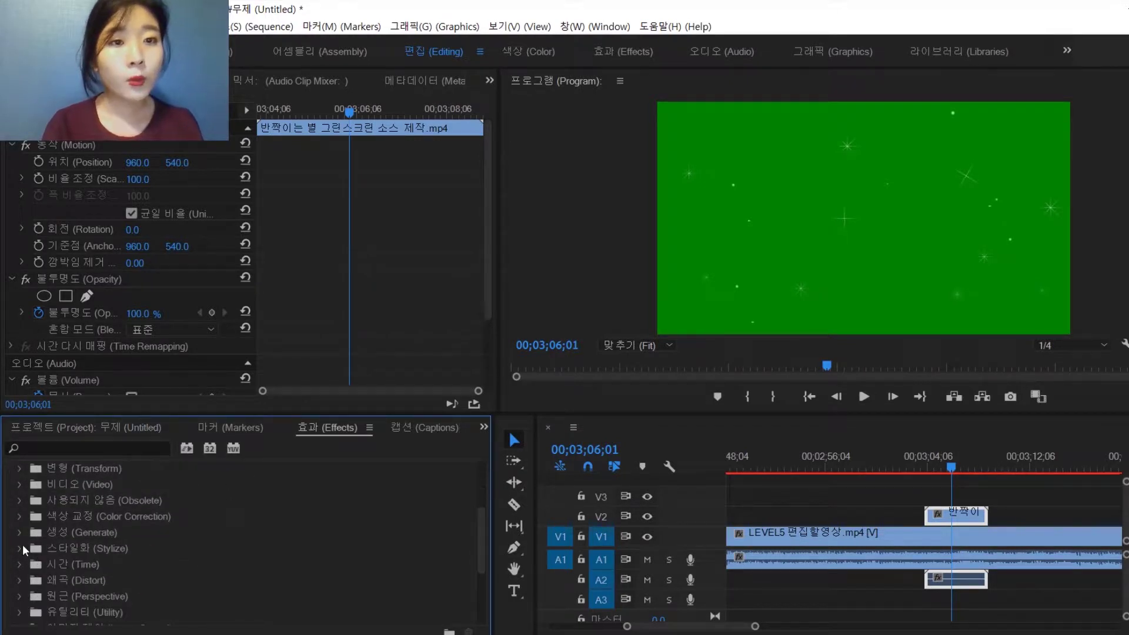
click(18, 569)
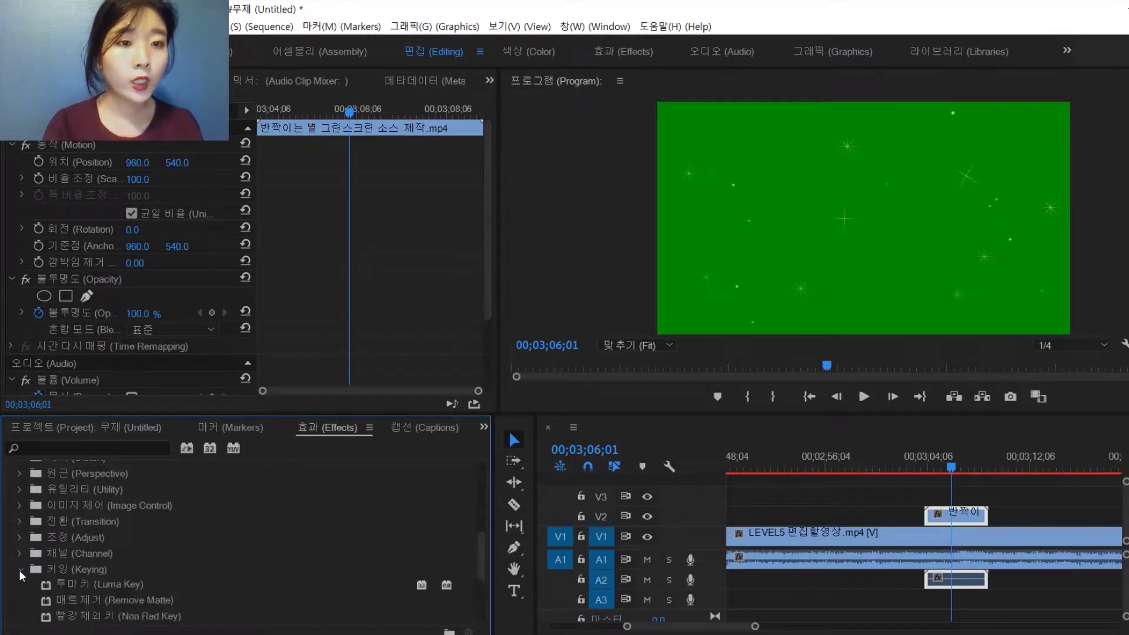
scroll(24, 567, down, 3)
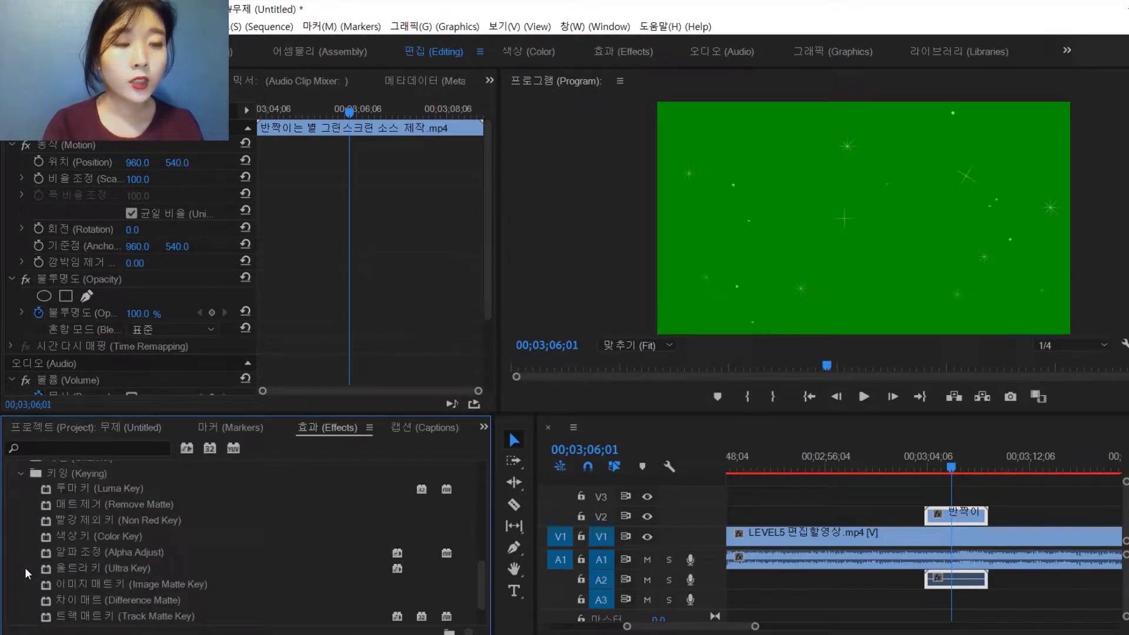
double_click(75, 569)
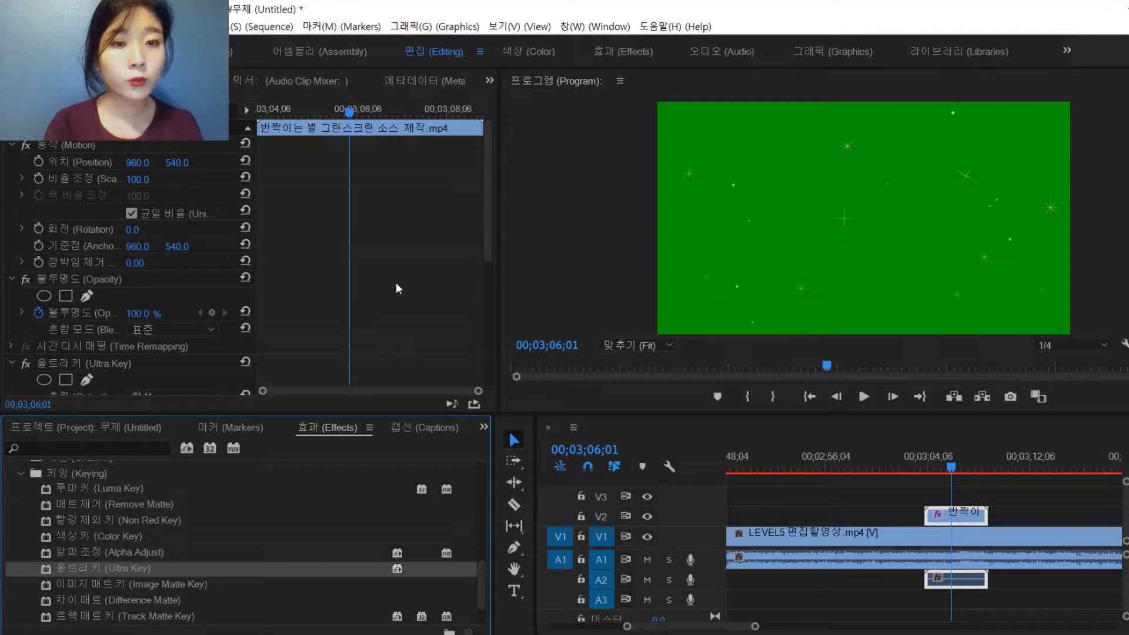
Step: Sample the green background in the program preview as the Ultra Key's key color
scroll(396, 282, down, 4)
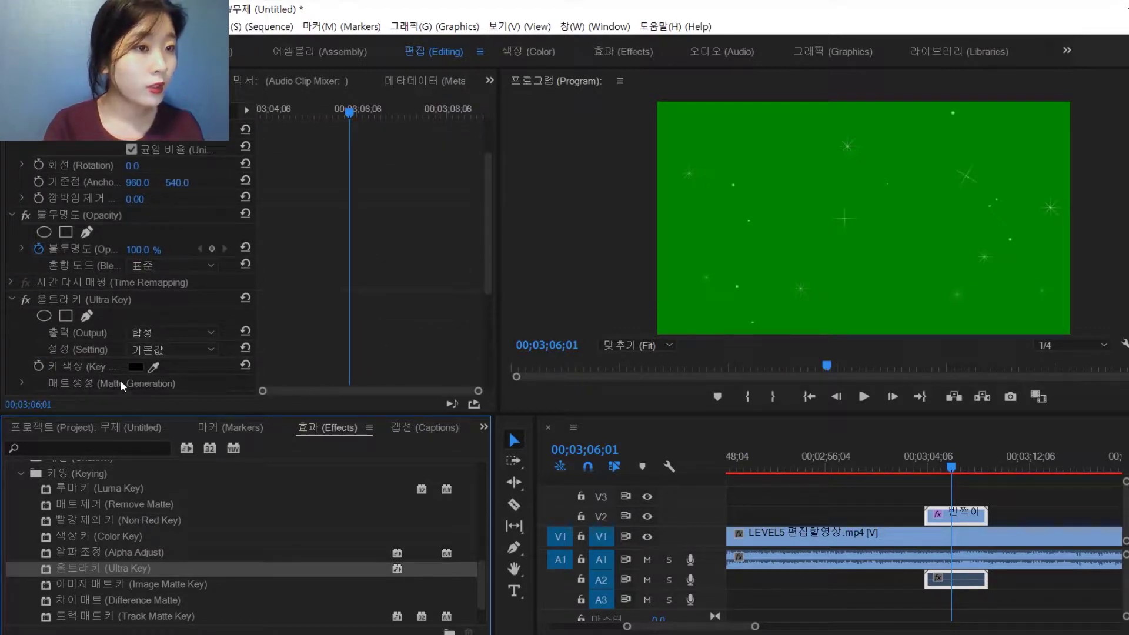
click(150, 371)
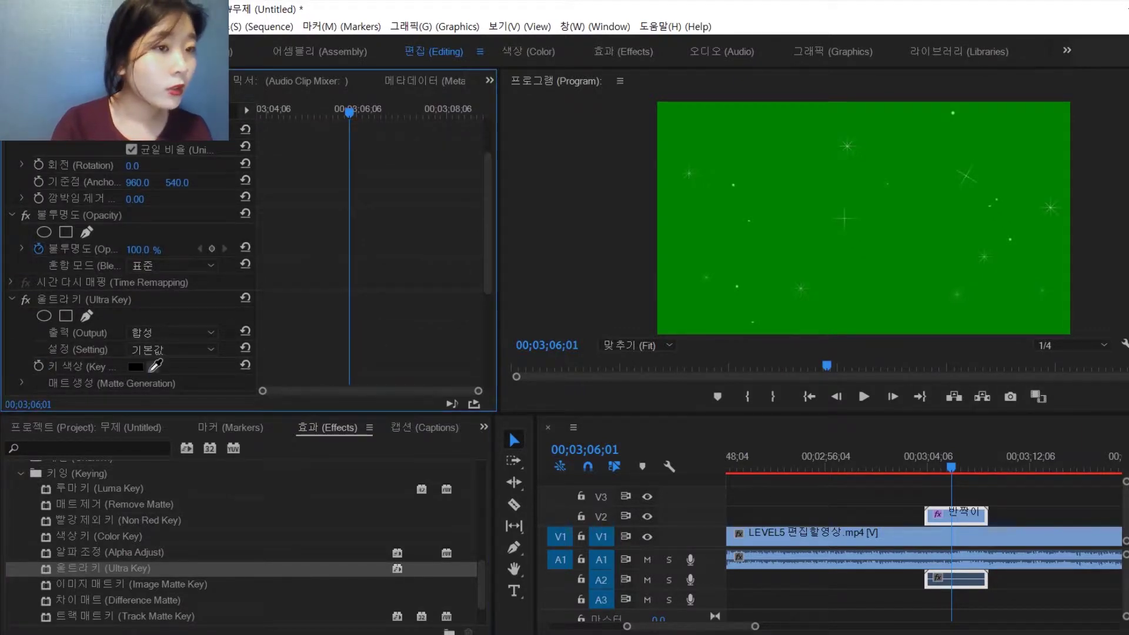
click(939, 296)
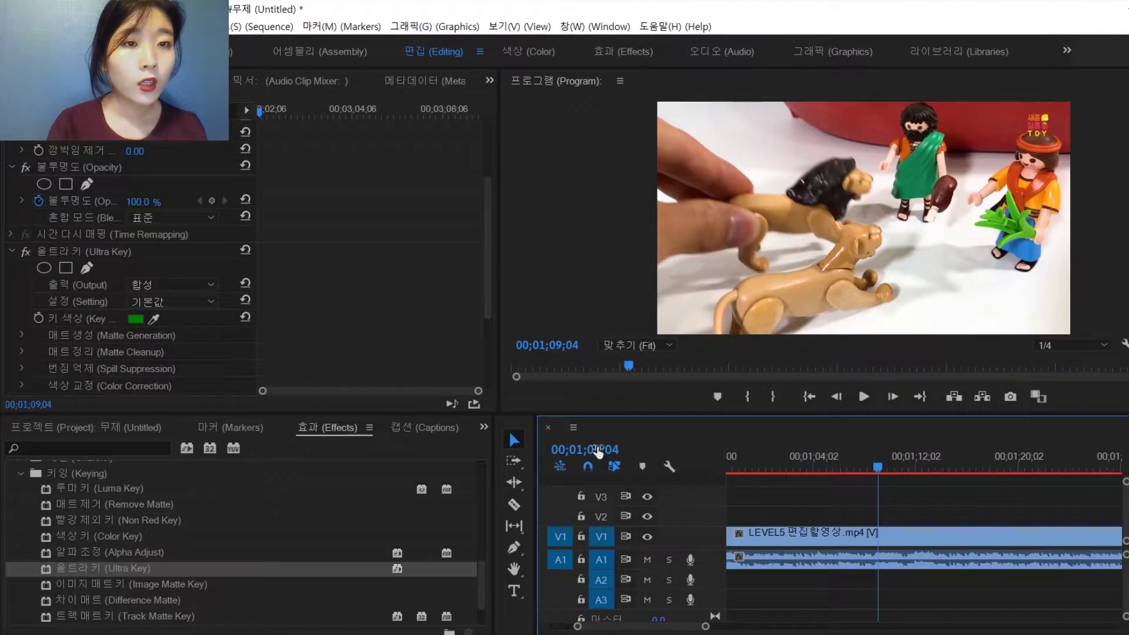
Step: Move the timeline playhead to 00;01;16;07
click(597, 449)
click(607, 449)
key(BackSpace)
key(BackSpace)
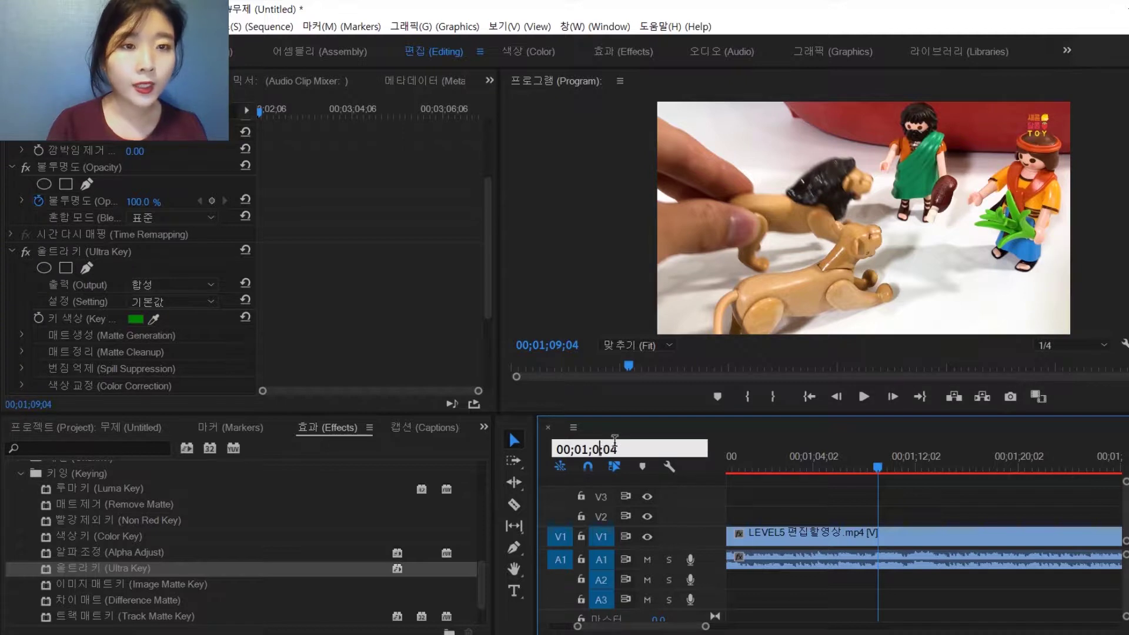
text(16)
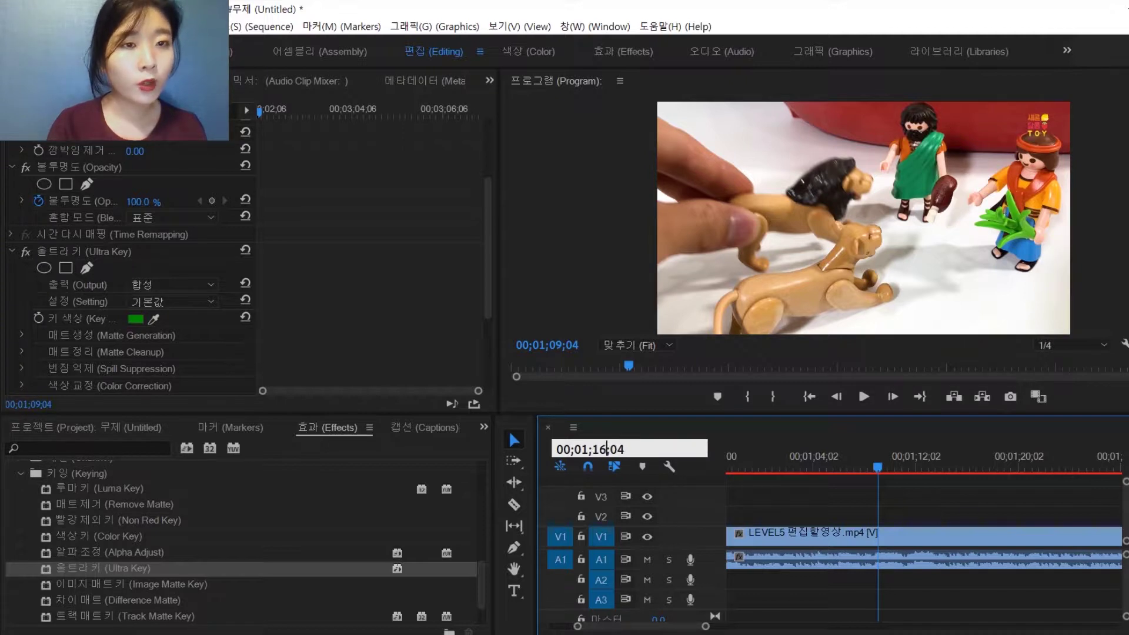
key(End)
key(BackSpace)
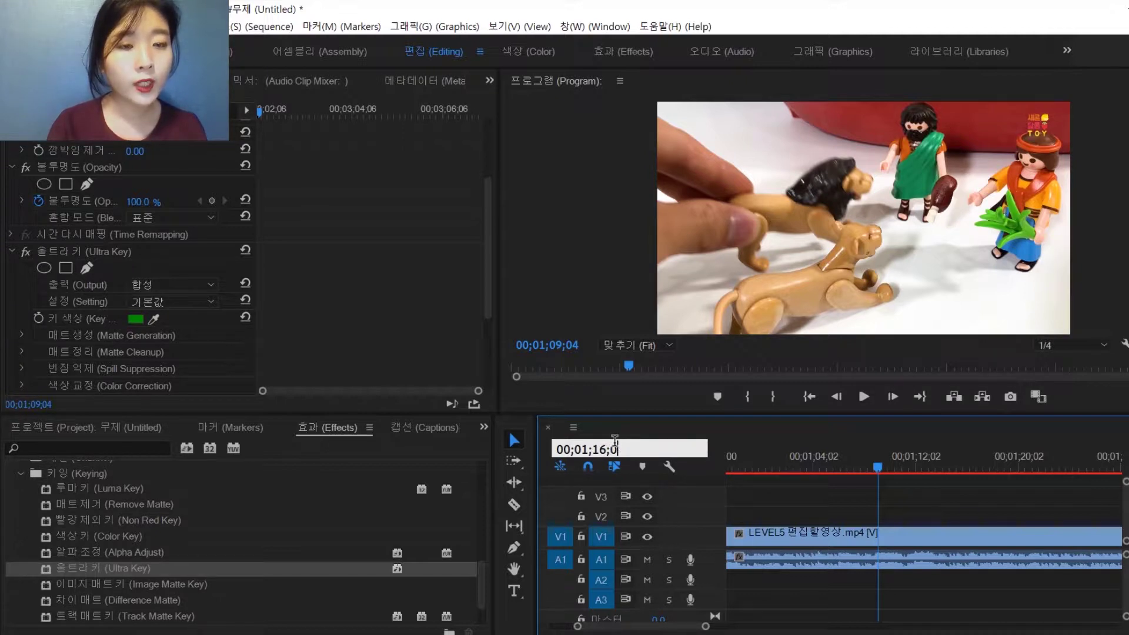
text(7)
key(Return)
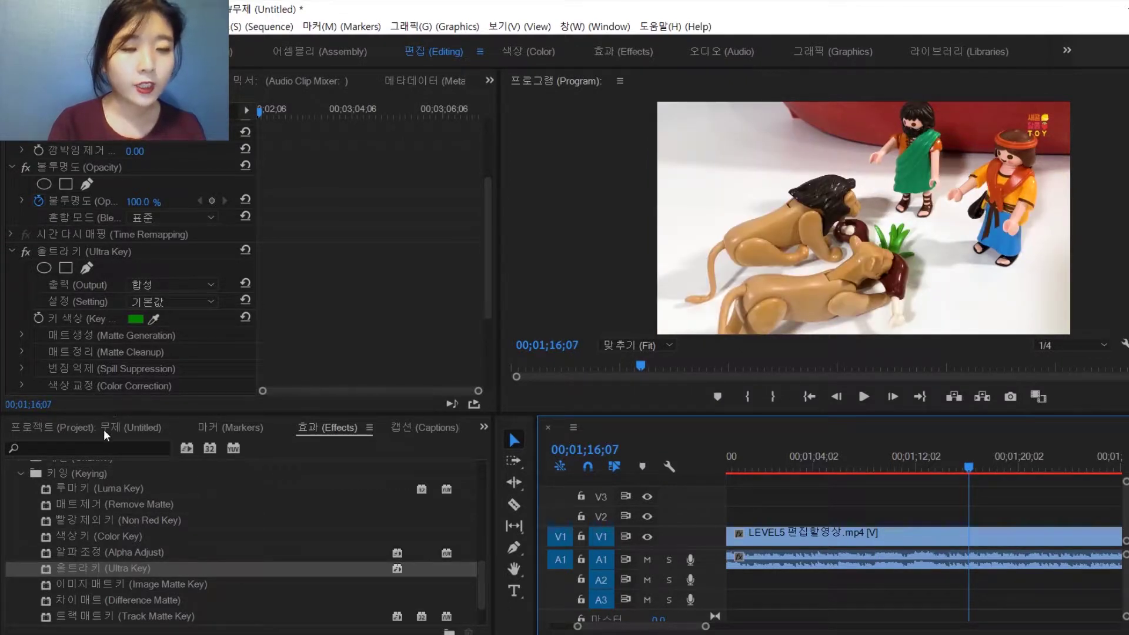
Step: Place the 터지는 동그라미 소스 제작.mp4 clip on V2 at the playhead and select it
click(104, 429)
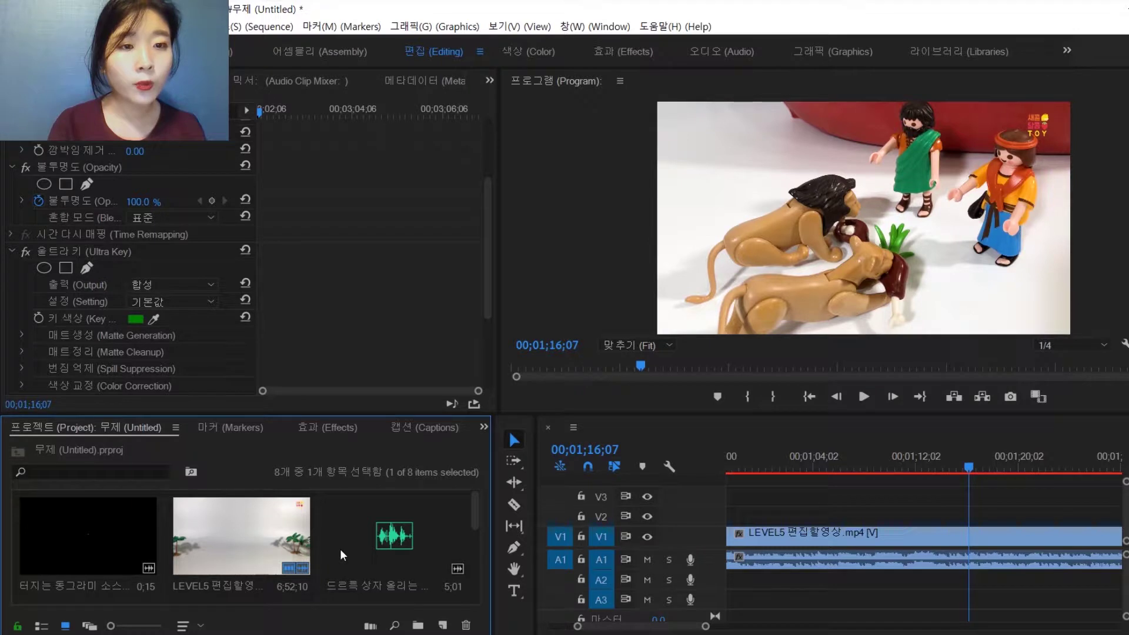
drag(82, 541, 975, 521)
click(975, 518)
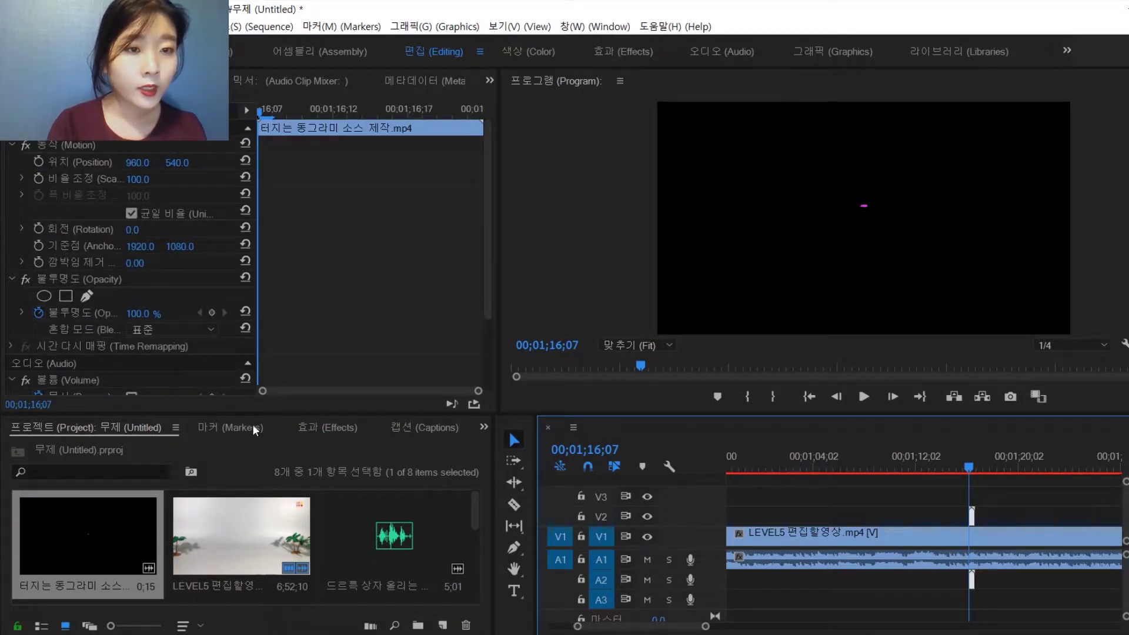
Step: Apply Color Key to the bursting-circle clip, keying out its black background with a color tolerance of 87
click(327, 428)
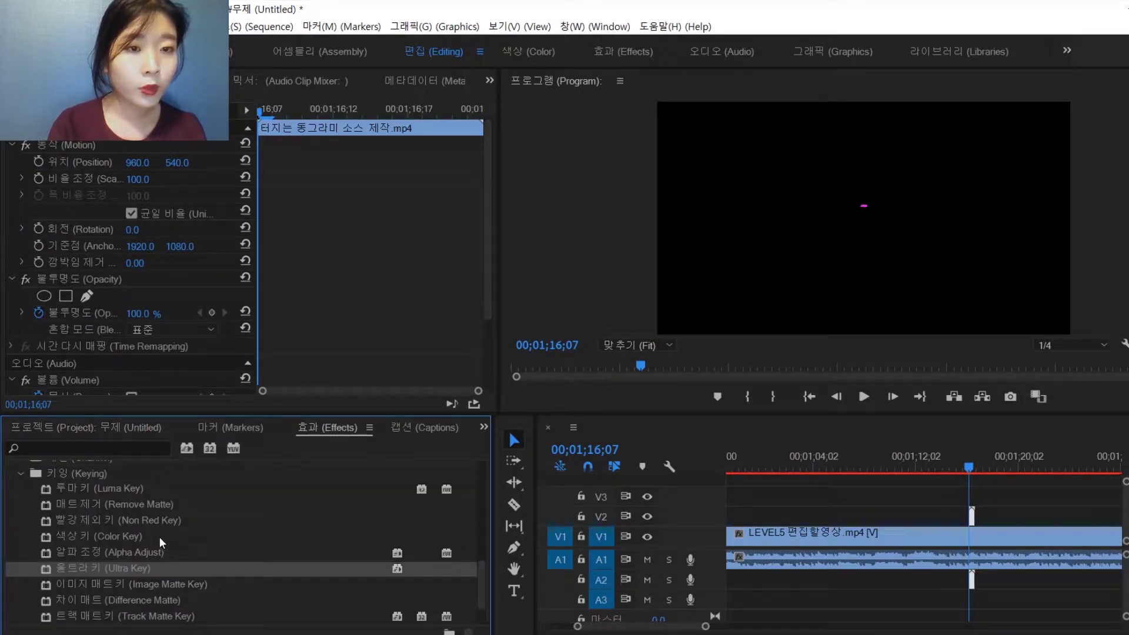
drag(152, 536, 324, 285)
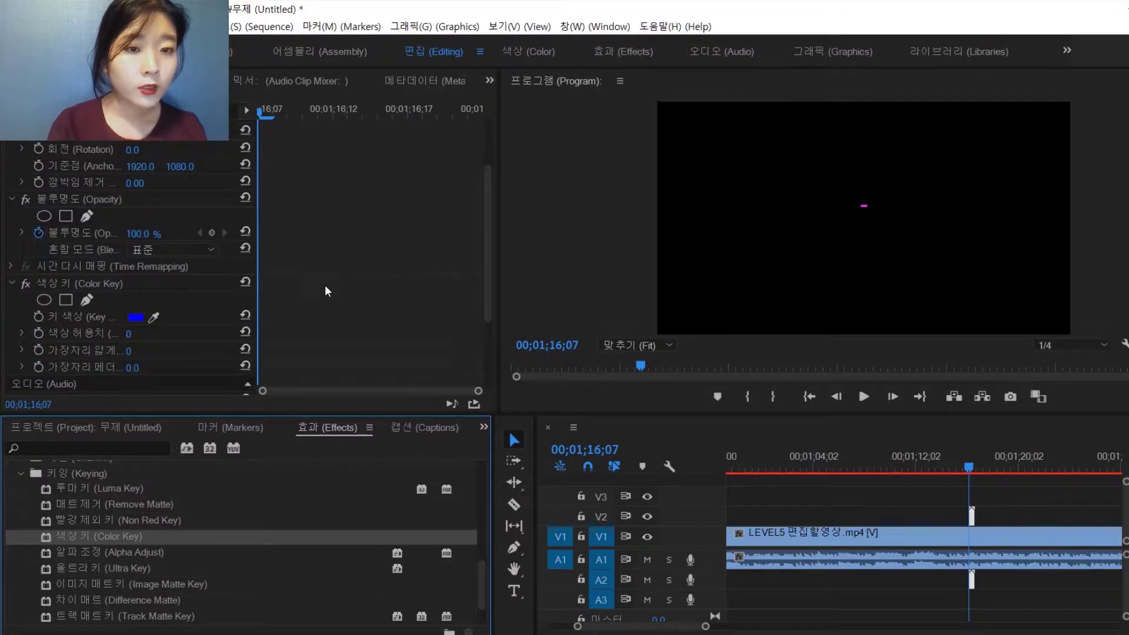
click(153, 238)
click(785, 262)
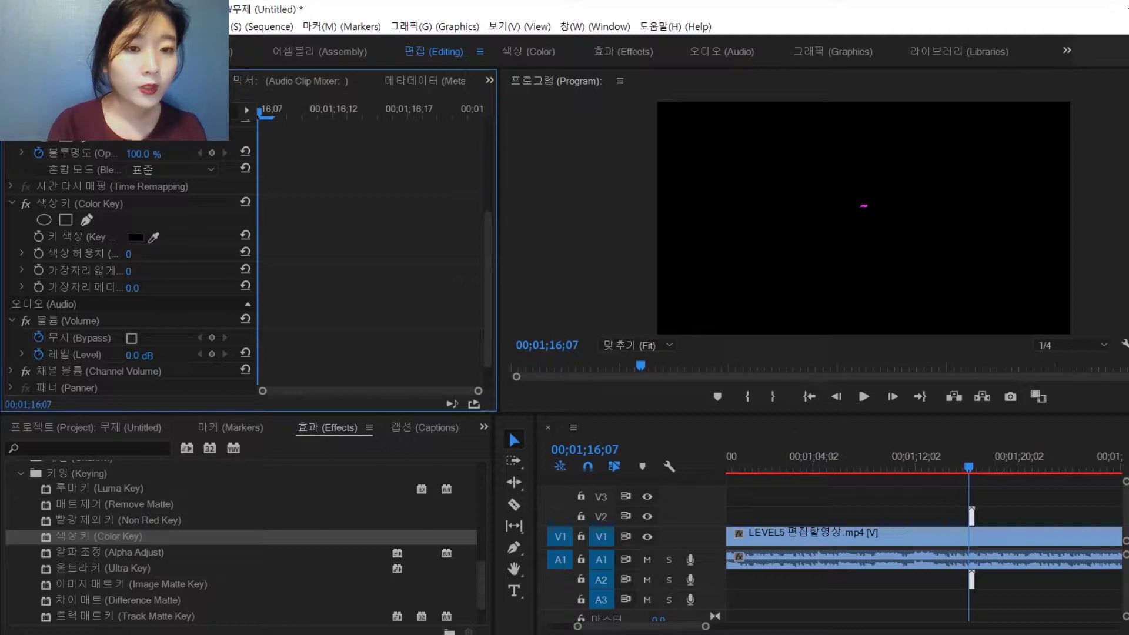
click(22, 253)
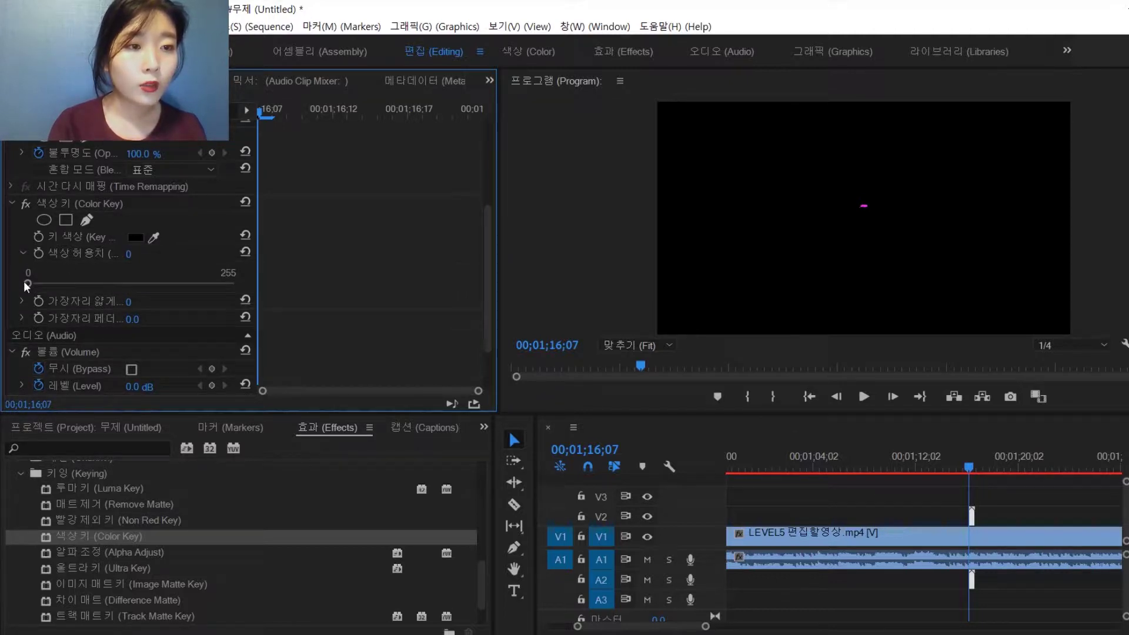
drag(27, 281, 96, 296)
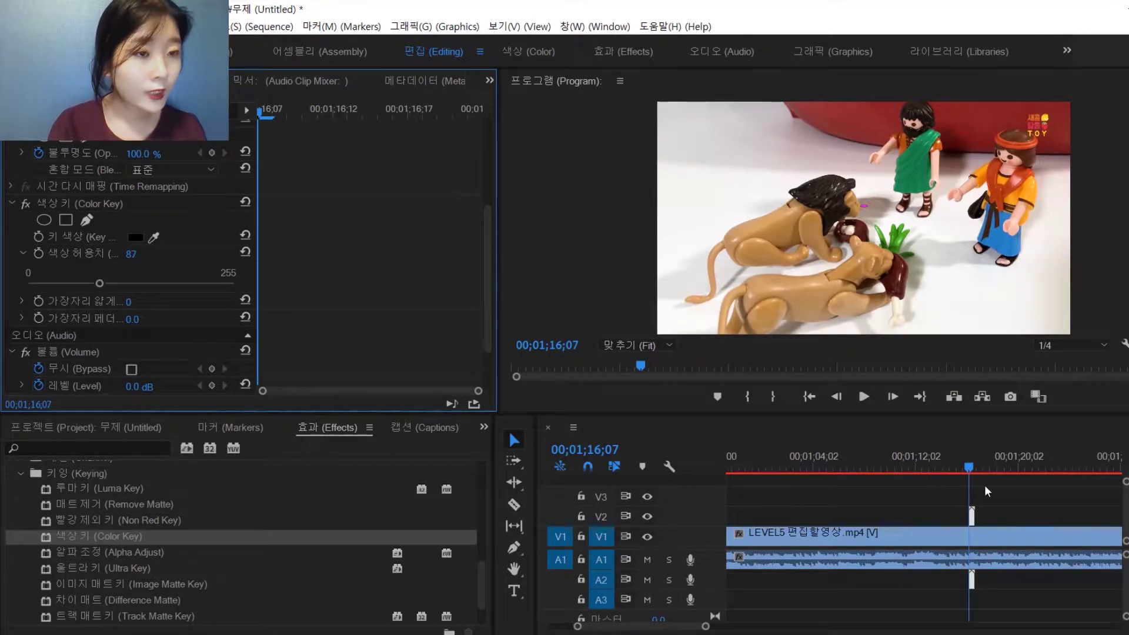
Step: Move the playhead to 00;01;16;13 and set the bursting-circle clip's Color Key tolerance to 255
click(1008, 484)
key(=)
key(=)
key(=)
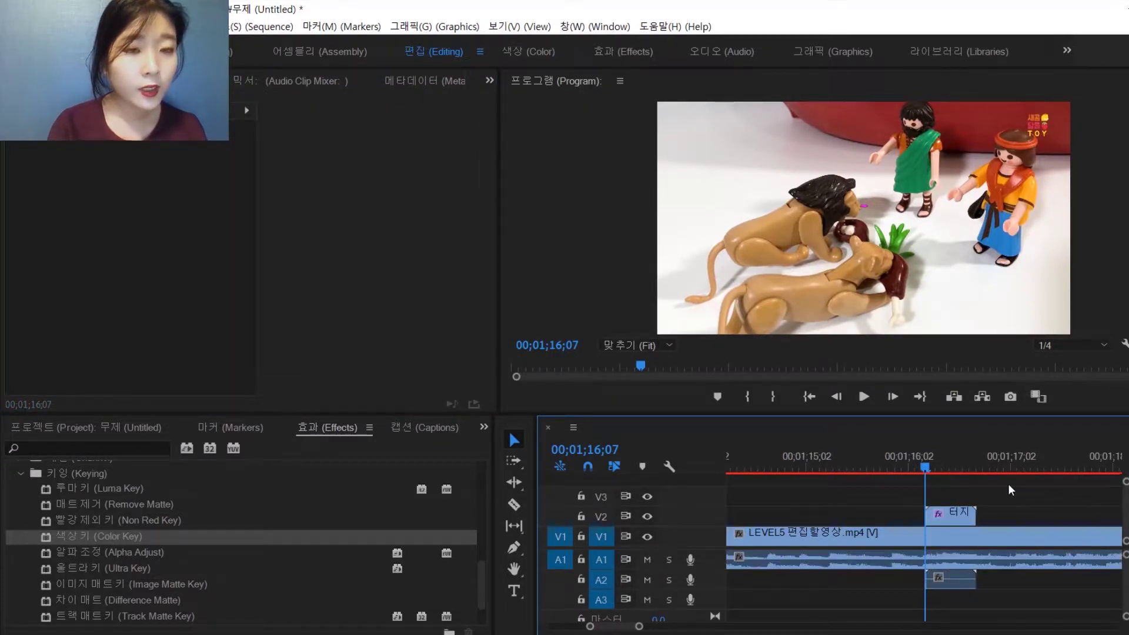
drag(931, 468, 946, 469)
click(951, 516)
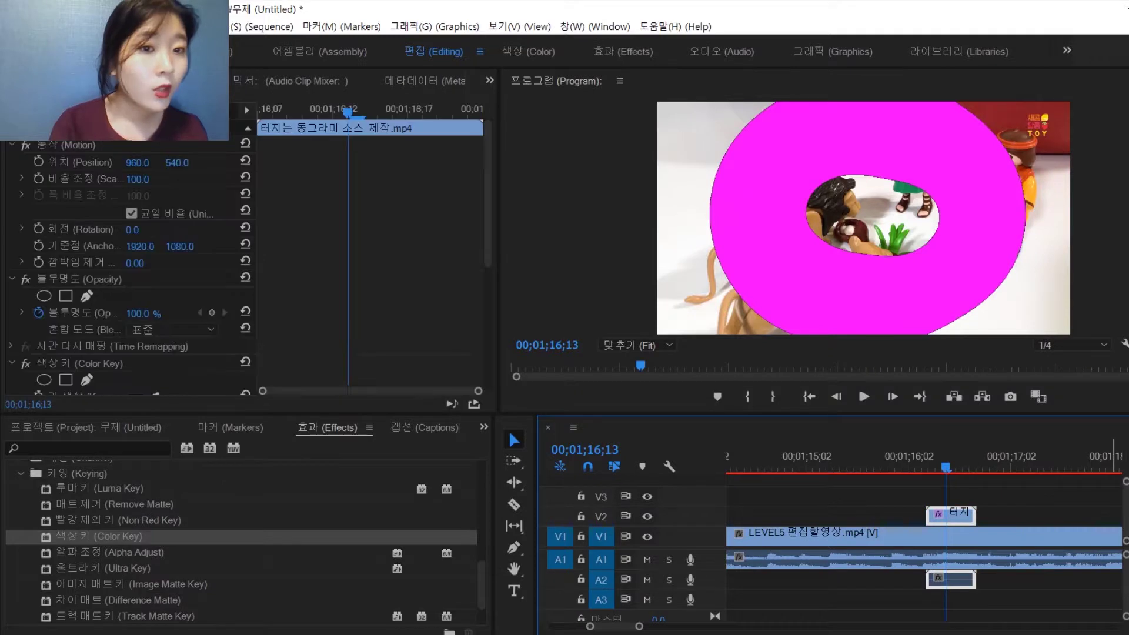
scroll(312, 304, down, 5)
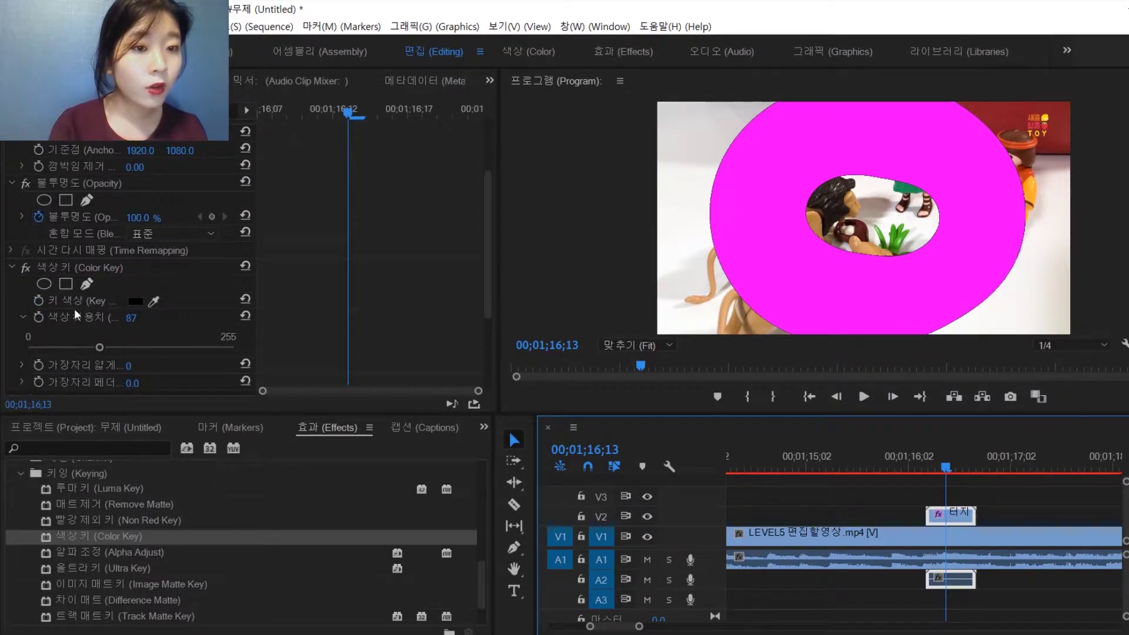
drag(103, 349, 232, 343)
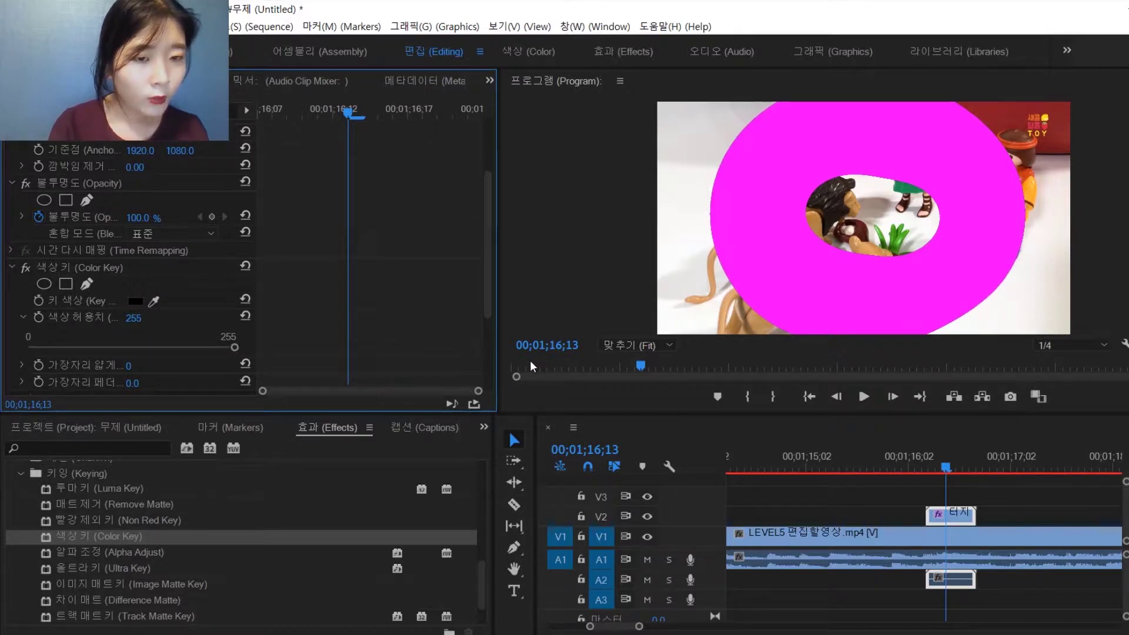
Step: Scale the bursting-circle clip to 84.5 and move it over the front lion's head, at about 1008, 807
click(820, 333)
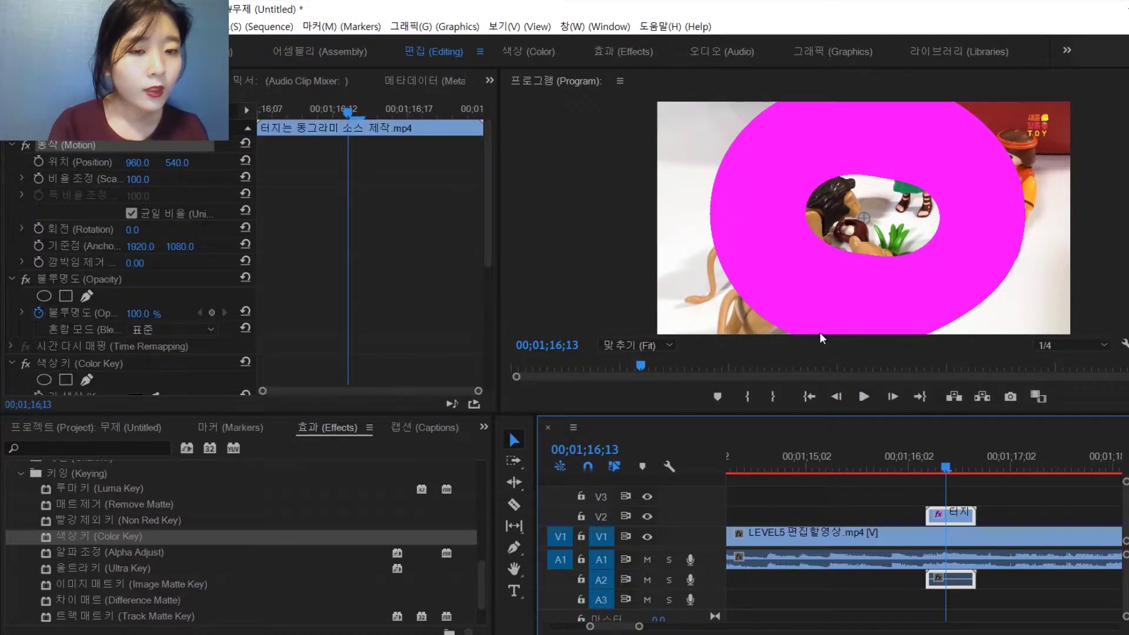
drag(1068, 226, 1039, 220)
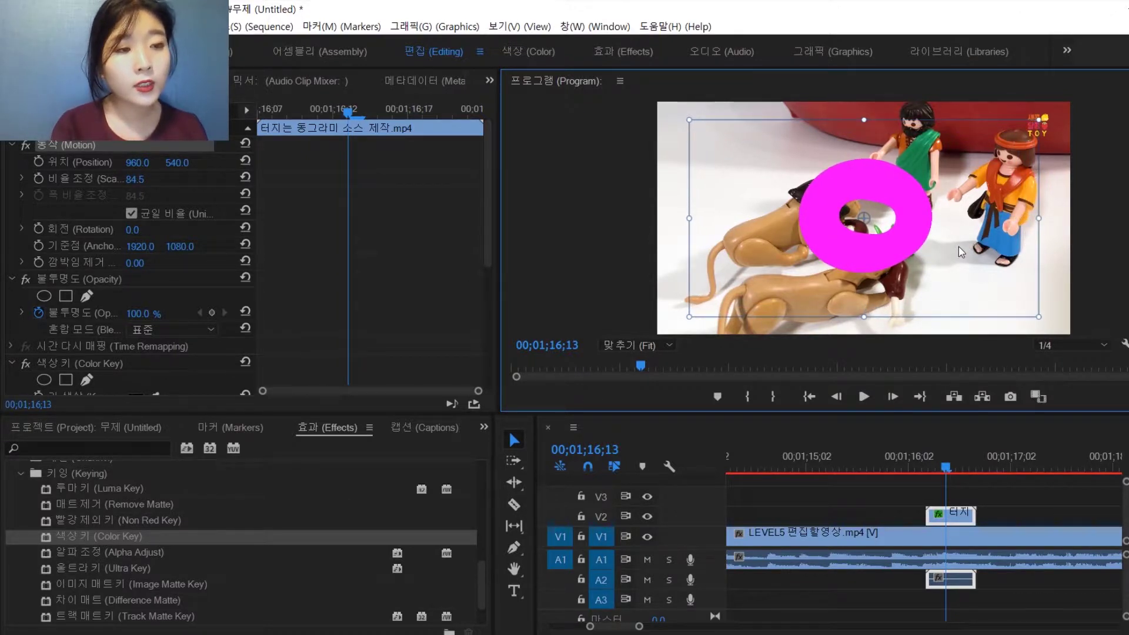
drag(895, 228, 907, 322)
click(972, 493)
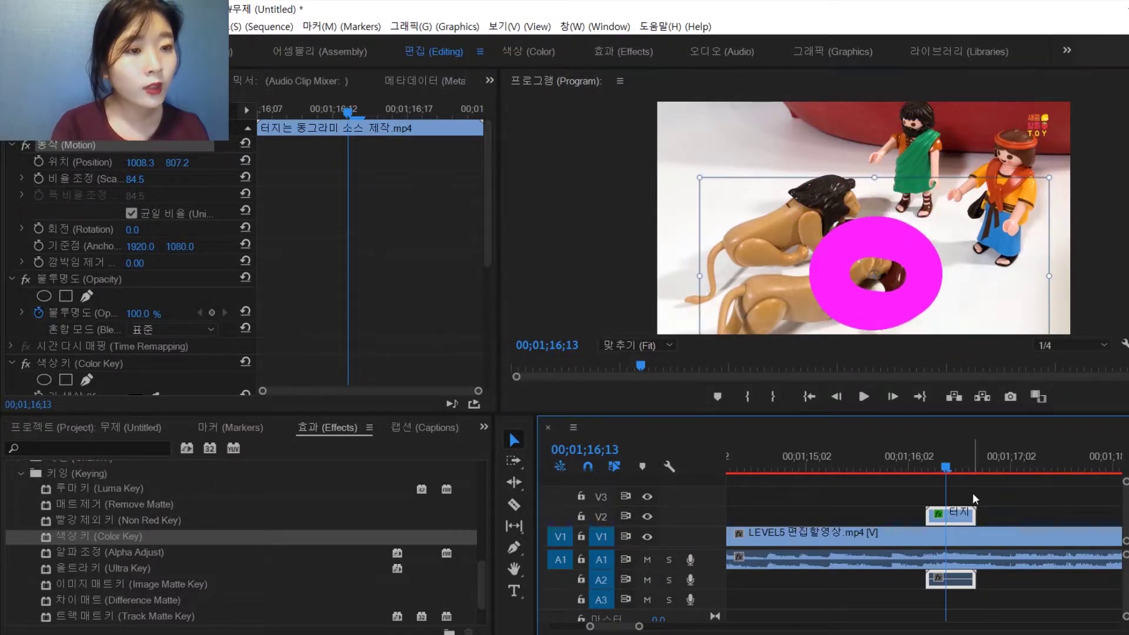
Step: Duplicate the bursting-circle clip onto V3 and move the copy over the rear lion's mane, at about 737, 373
click(961, 519)
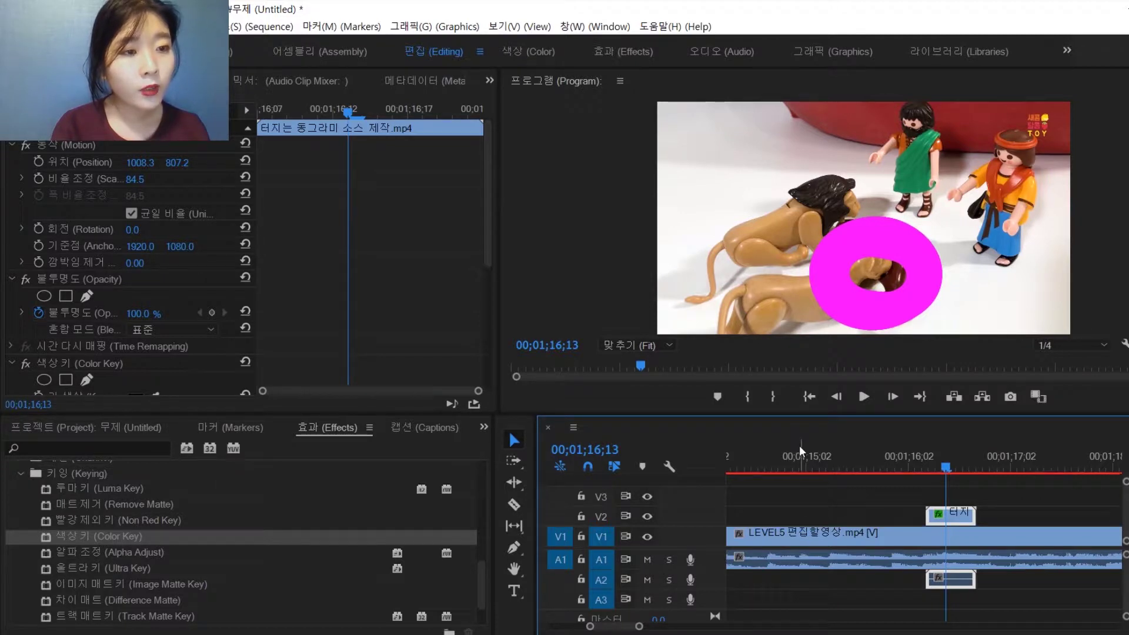
drag(959, 528, 960, 503)
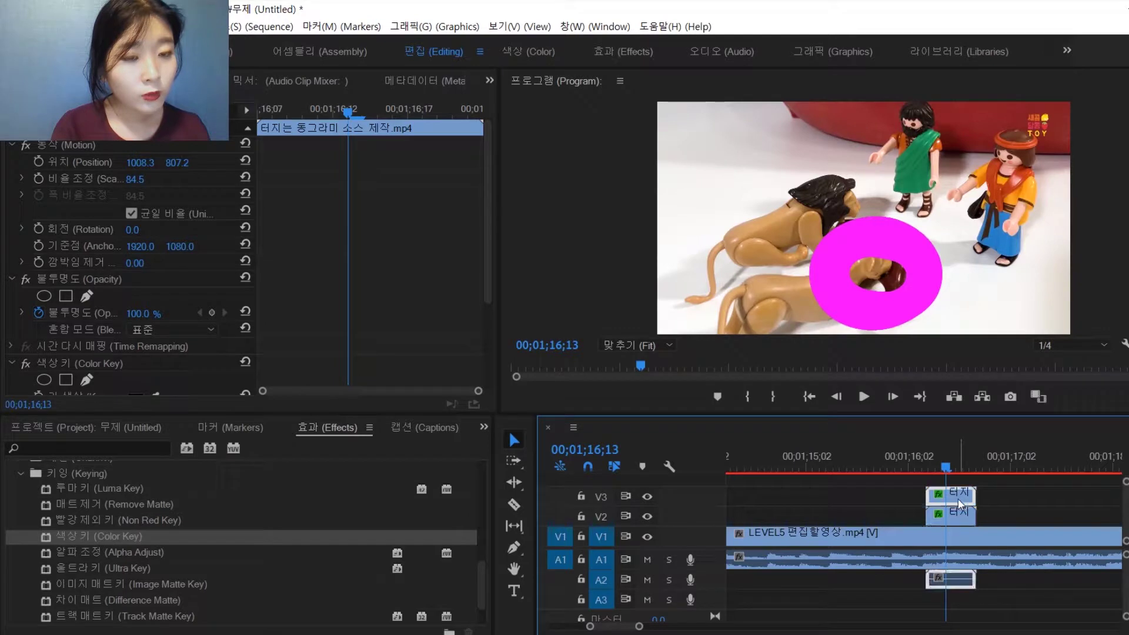
click(144, 164)
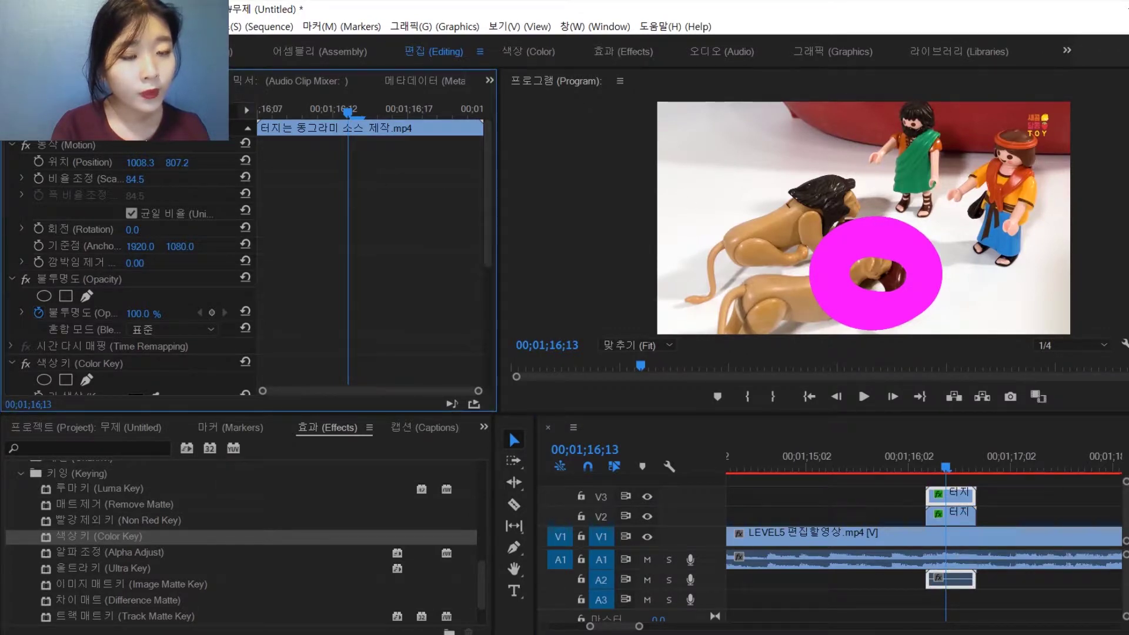
drag(921, 291, 862, 198)
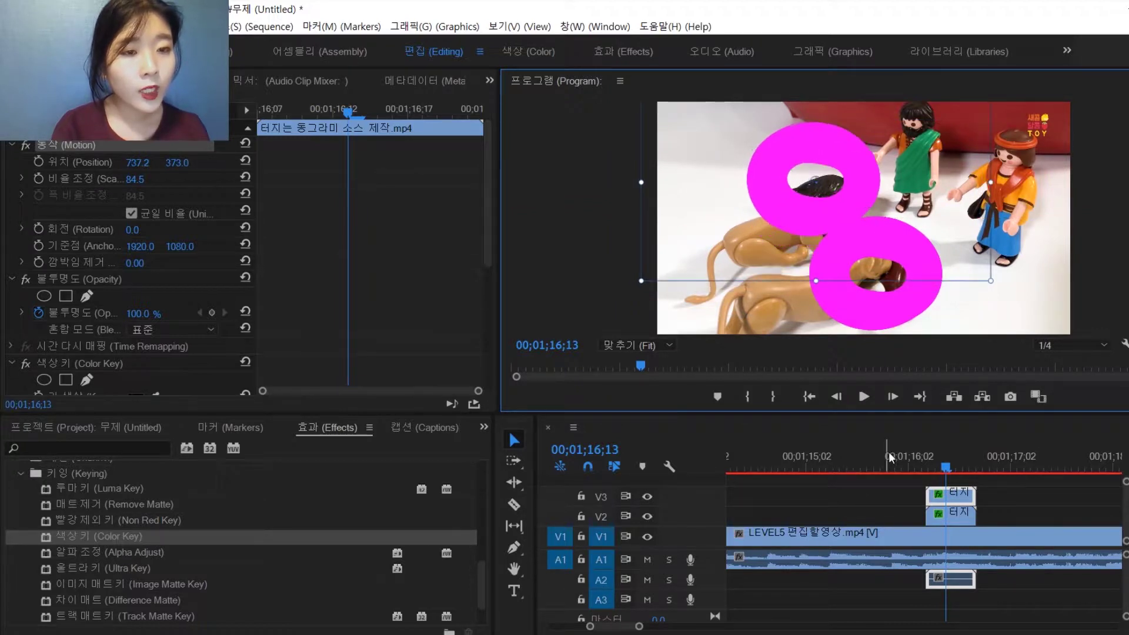
Step: Return the playhead to the clips' start at 00;01;16;07 and target tracks V2 and V3
click(1007, 486)
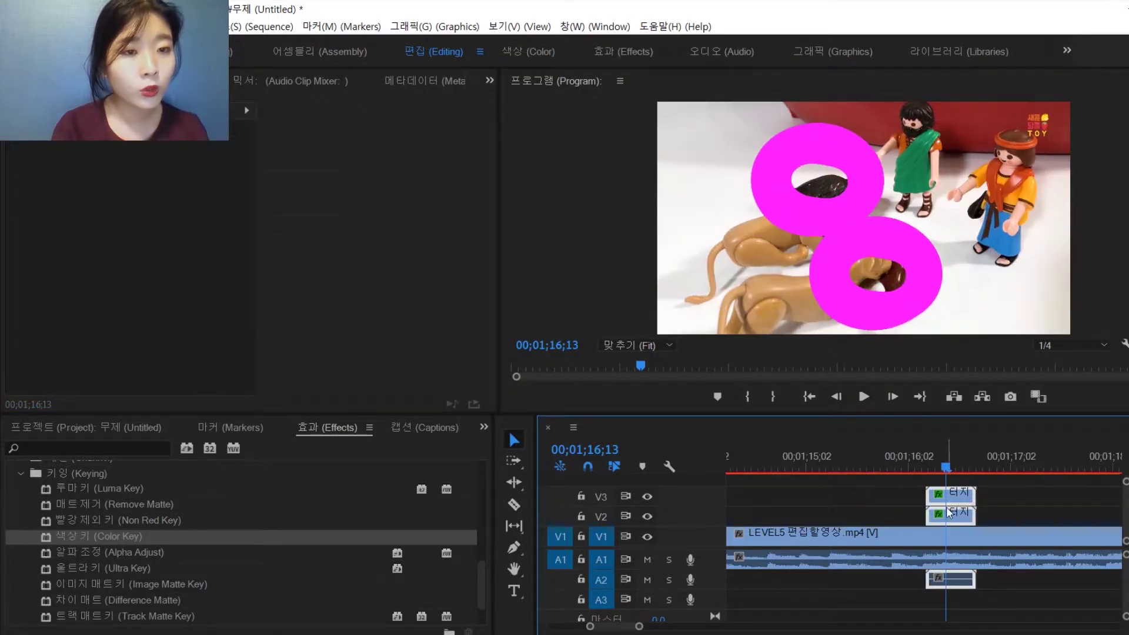
text(1)
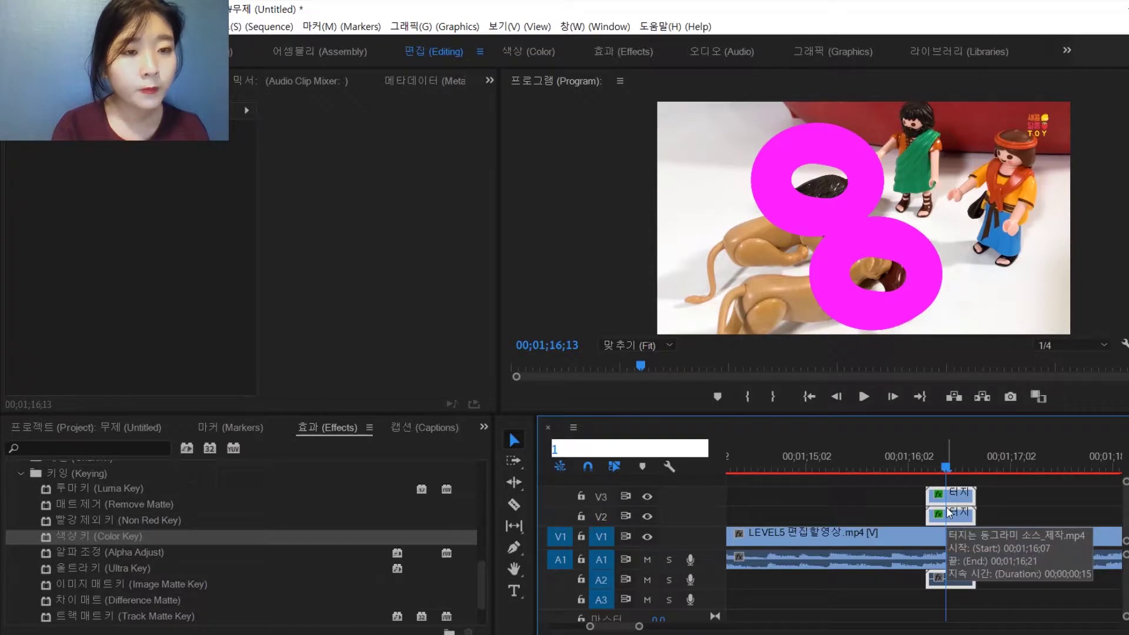
click(929, 466)
drag(927, 461, 917, 460)
click(602, 496)
key(Down)
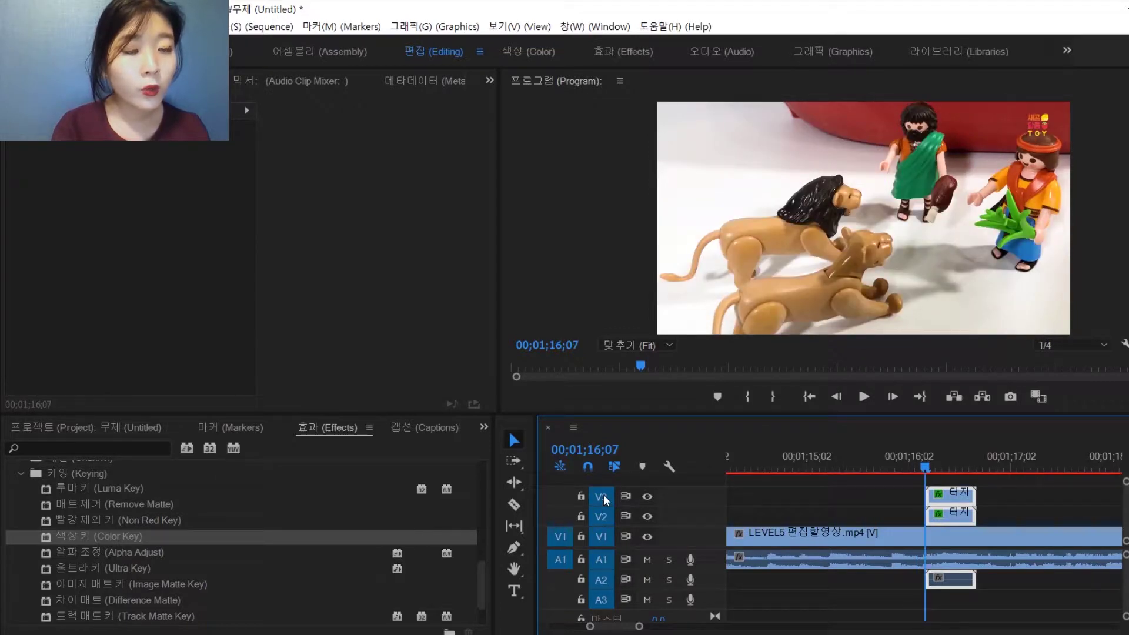
Step: Delete both bursting-circle clips from V2 and V3 together with their audio
click(996, 499)
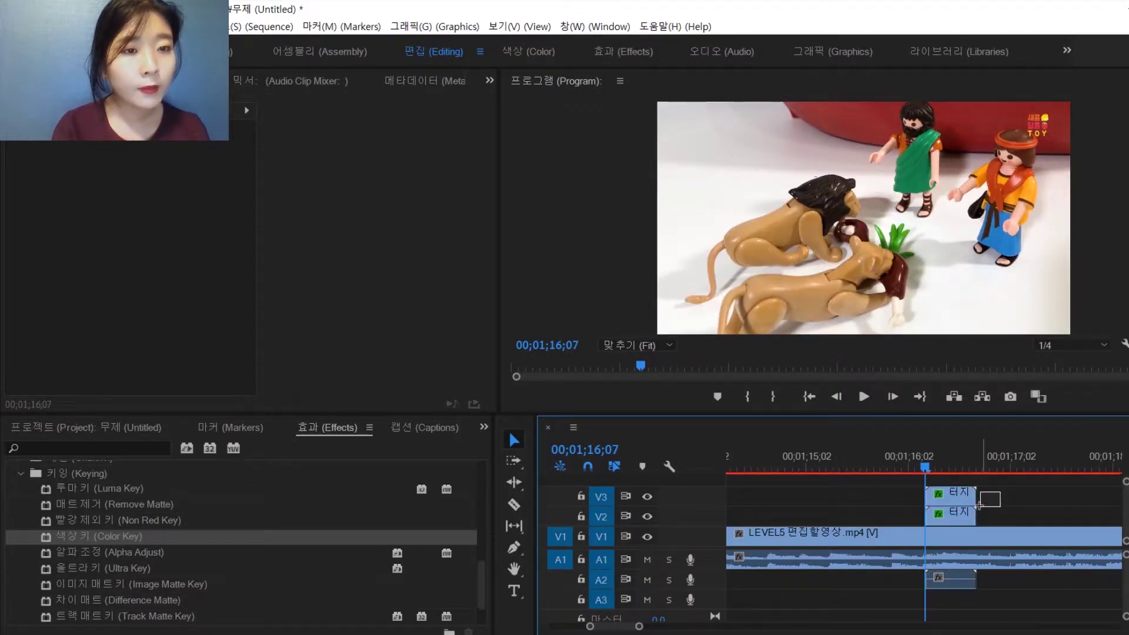
drag(983, 502, 960, 518)
key(Delete)
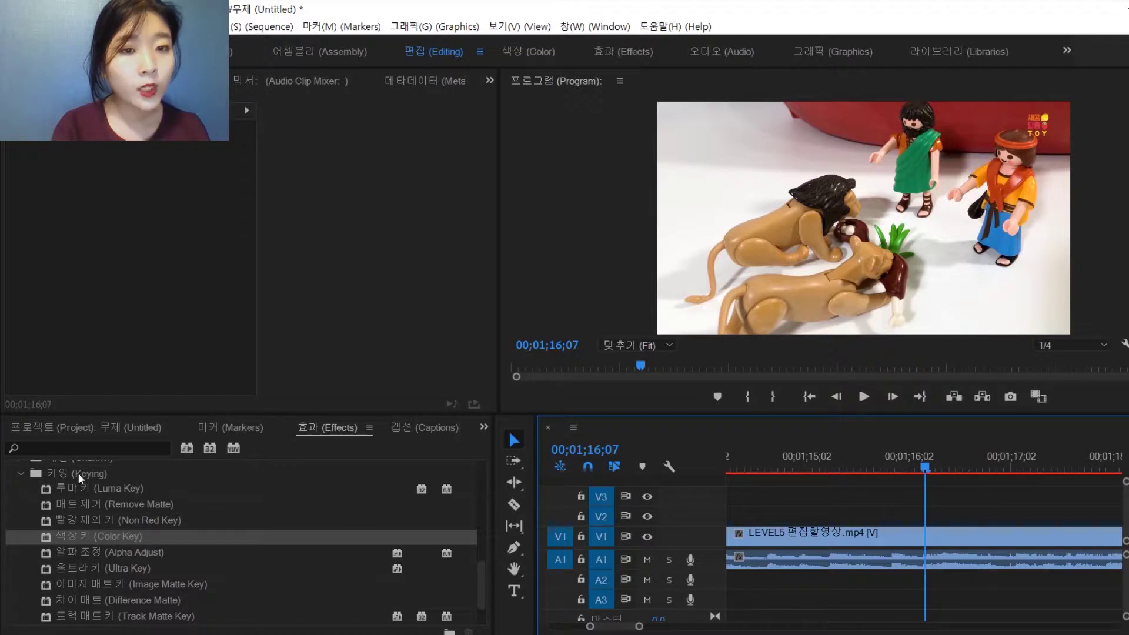
Step: Place the 터지는 동그라미 소스 제작.mp4 clip on V2 at 00;01;16;07 and scale it to the frame size
click(77, 425)
drag(120, 556, 944, 518)
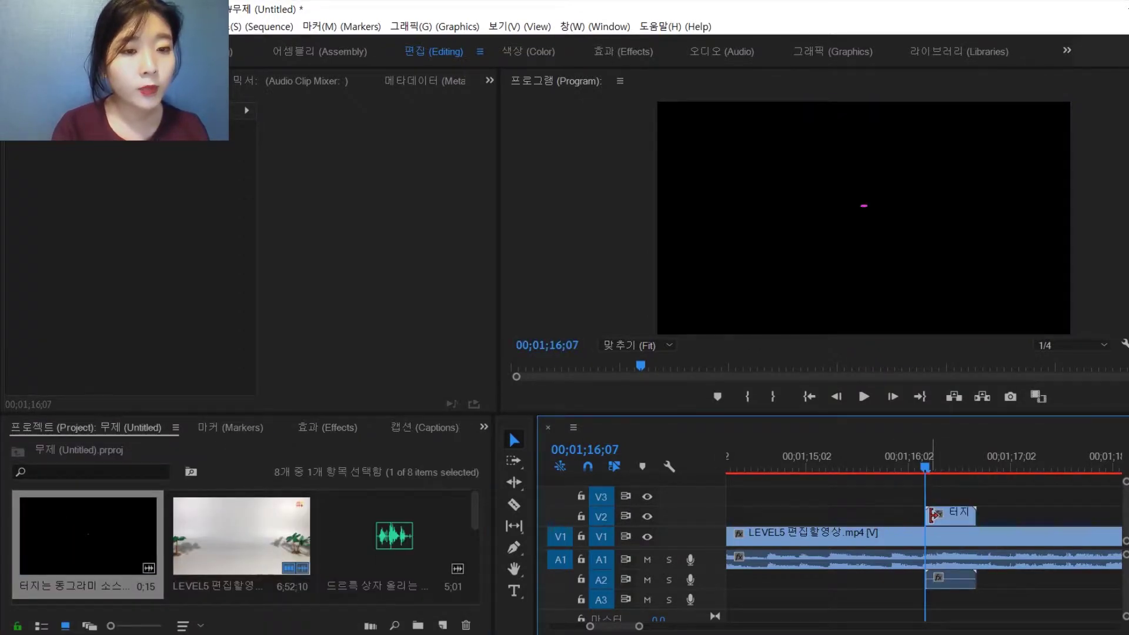
click(962, 517)
right_click(962, 517)
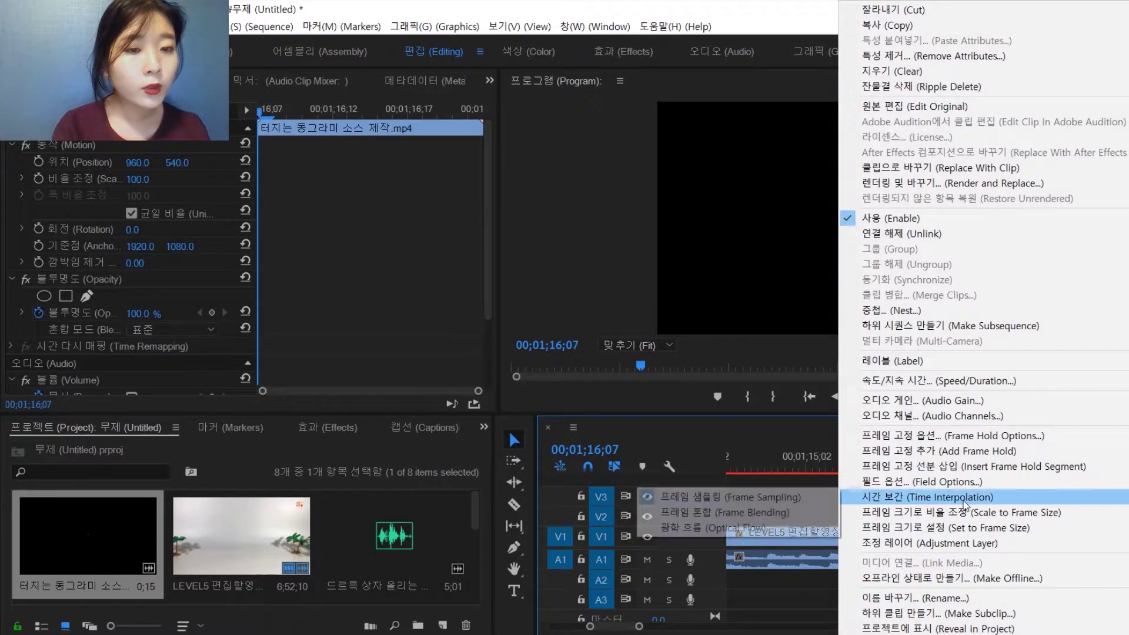
click(957, 518)
click(952, 515)
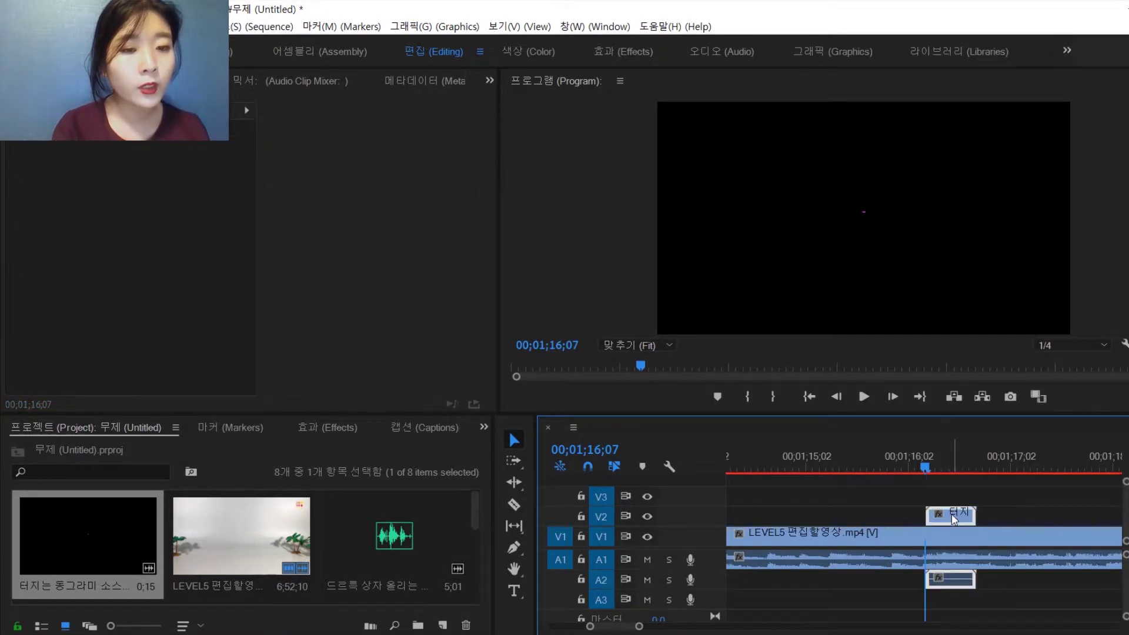
Step: Move the playhead to 00;01;16;13 and apply the Luma Key effect to the V2 bursting-circle clip
drag(928, 466, 946, 468)
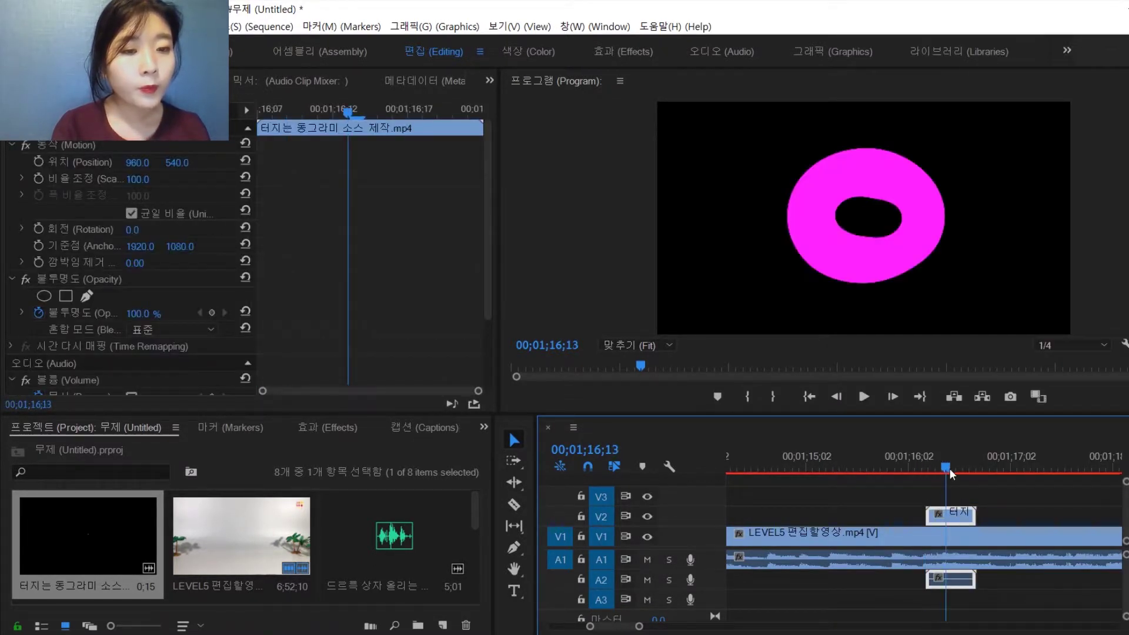
click(327, 428)
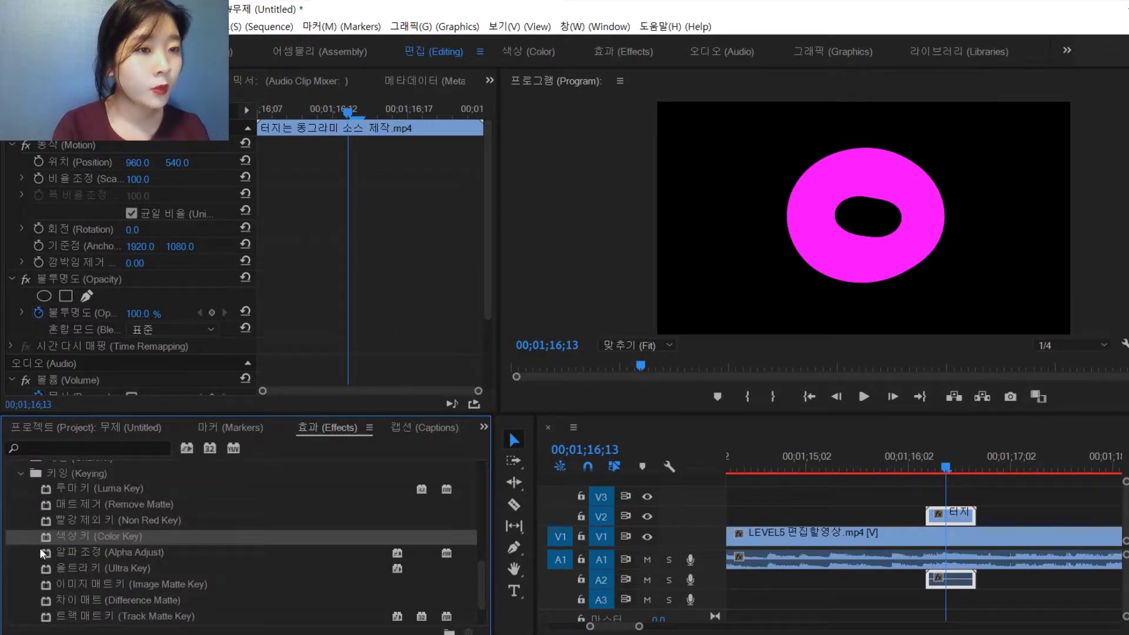
scroll(89, 556, up, 1)
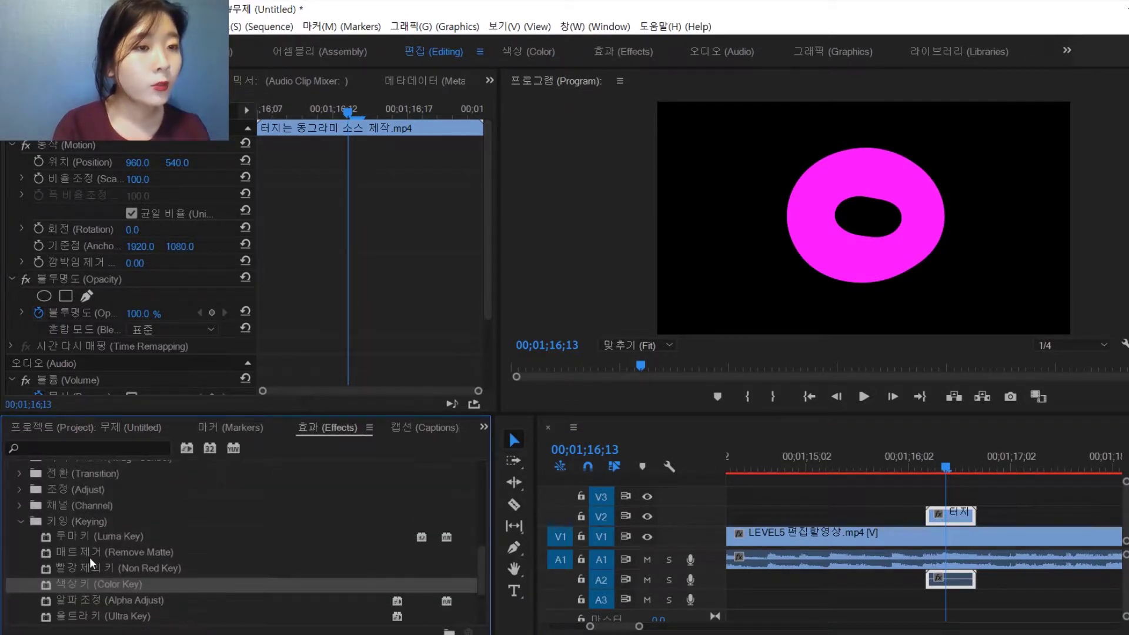
scroll(90, 556, down, 2)
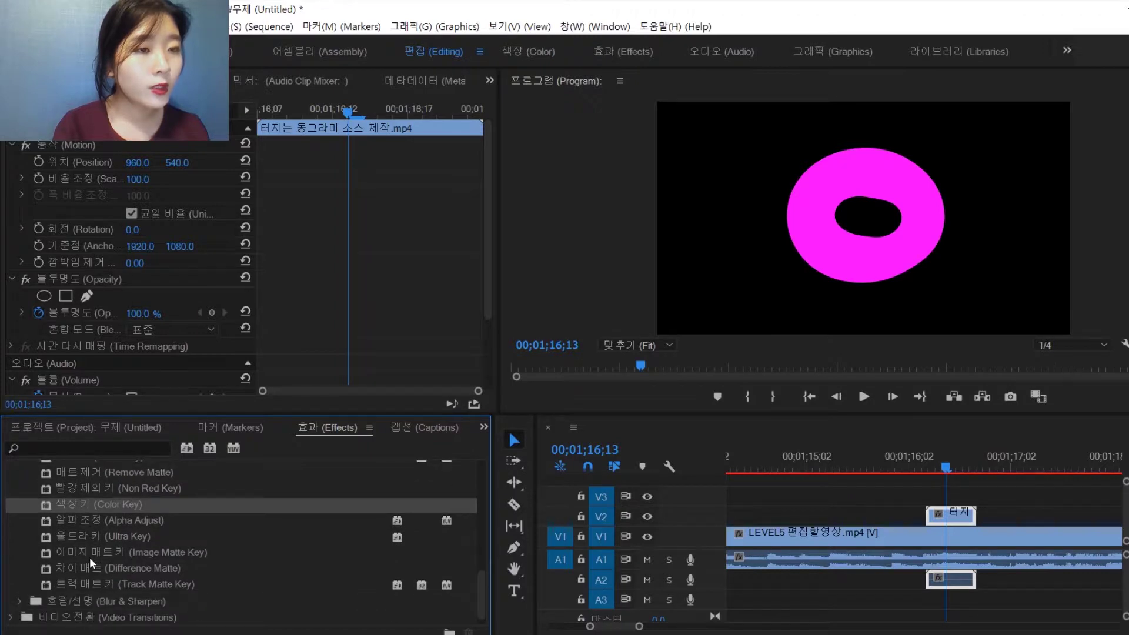
scroll(90, 556, down, 1)
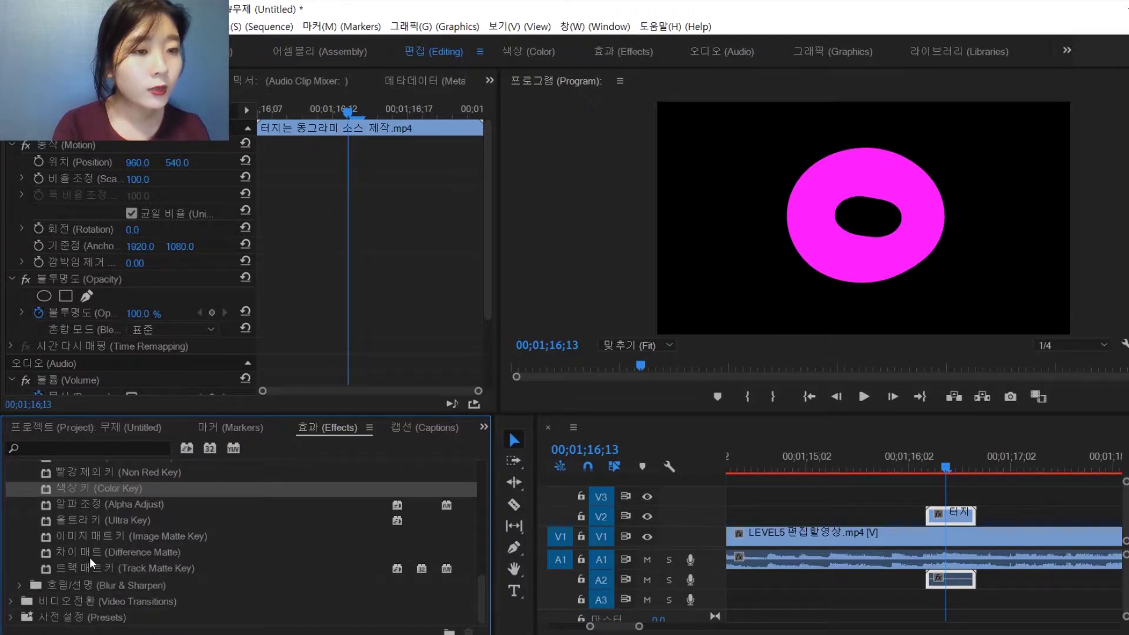
scroll(89, 556, up, 2)
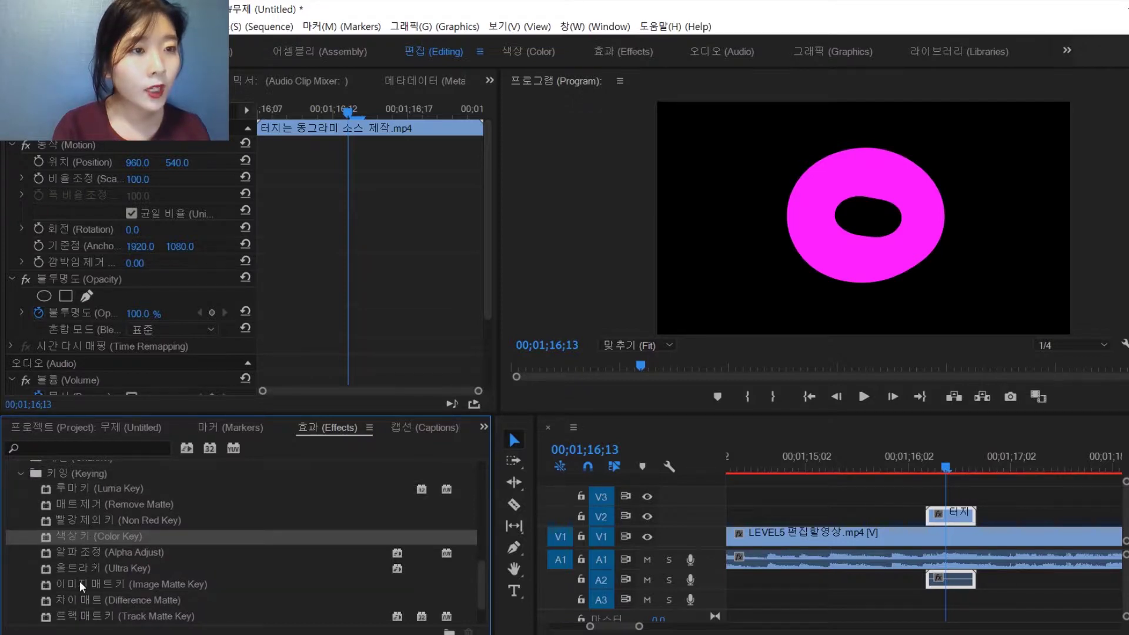
click(82, 487)
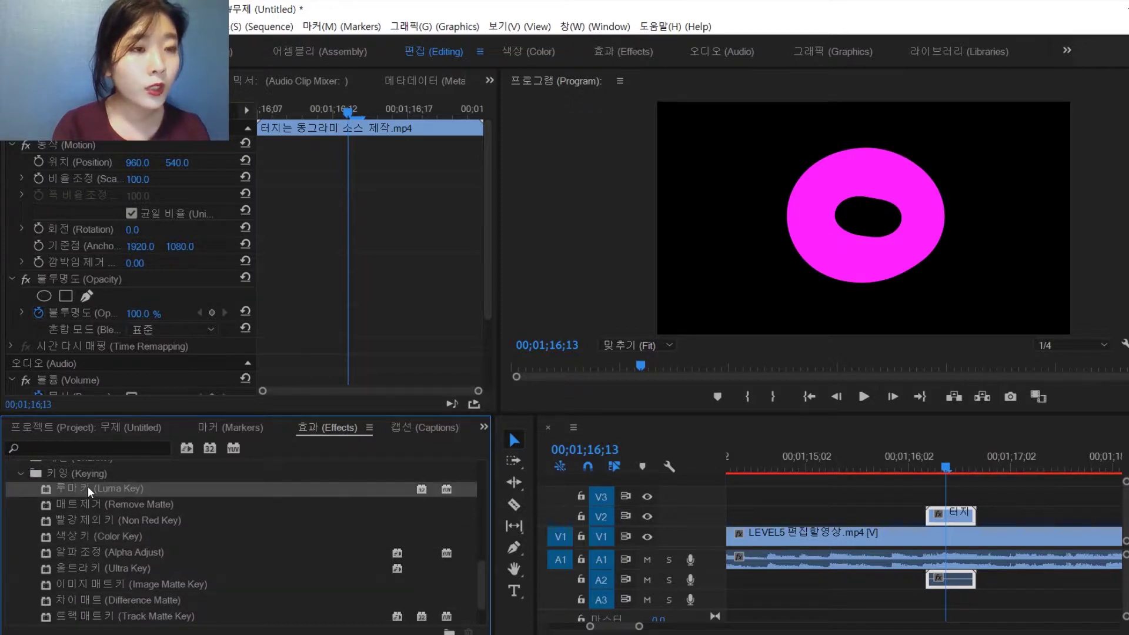
drag(87, 485, 468, 267)
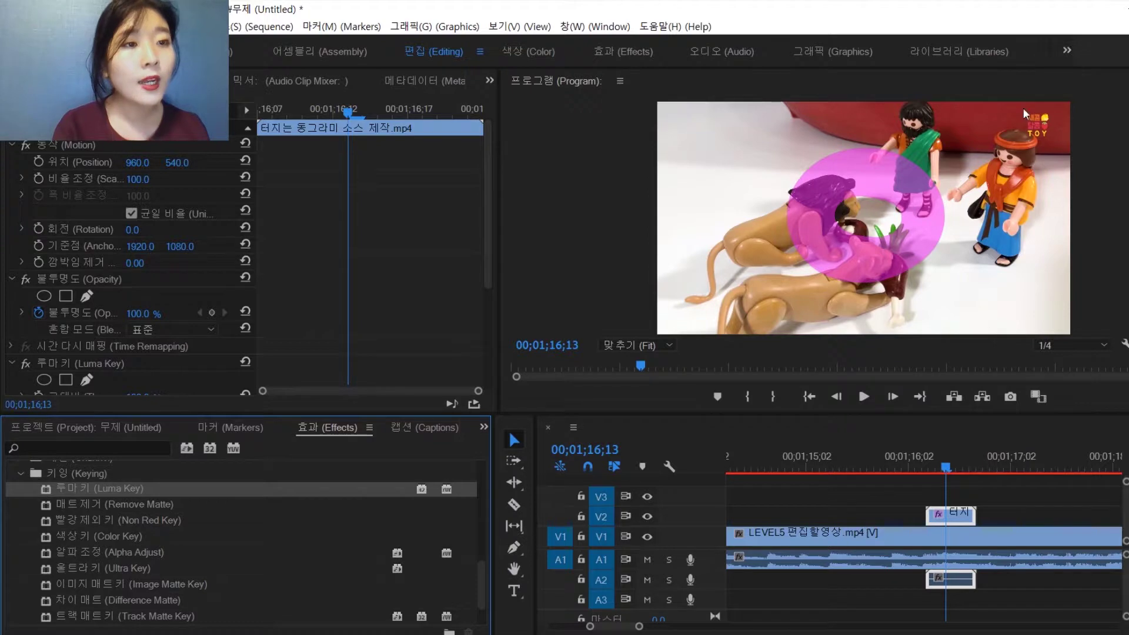
Step: Set the Luma Key Threshold of the bursting-circle clip to 29.0%
scroll(374, 337, down, 3)
scroll(374, 336, down, 2)
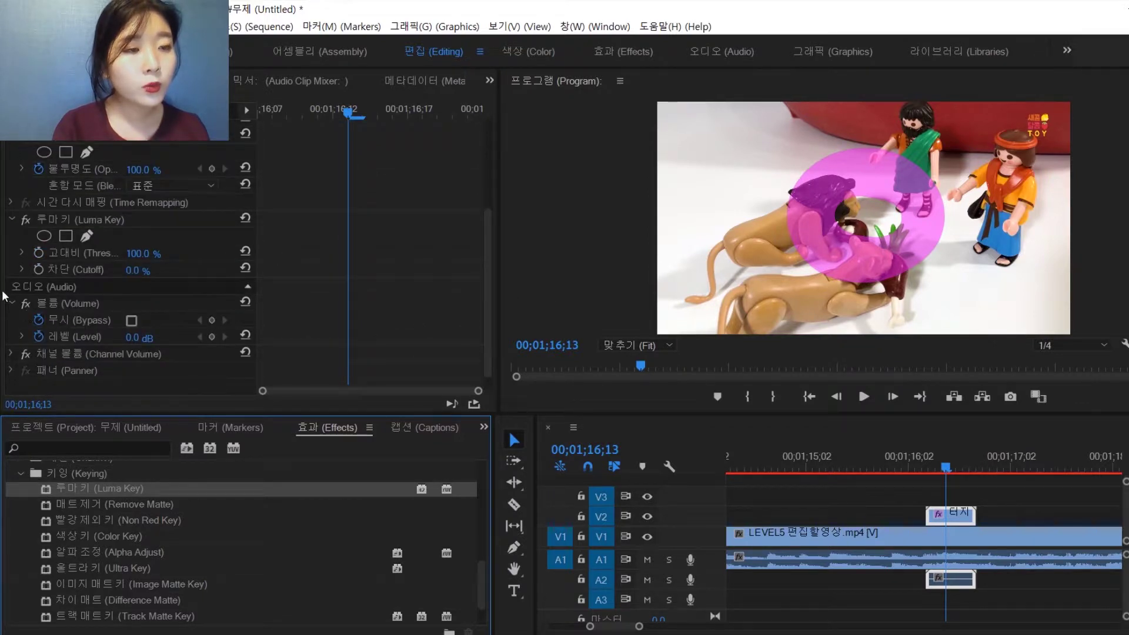
click(23, 252)
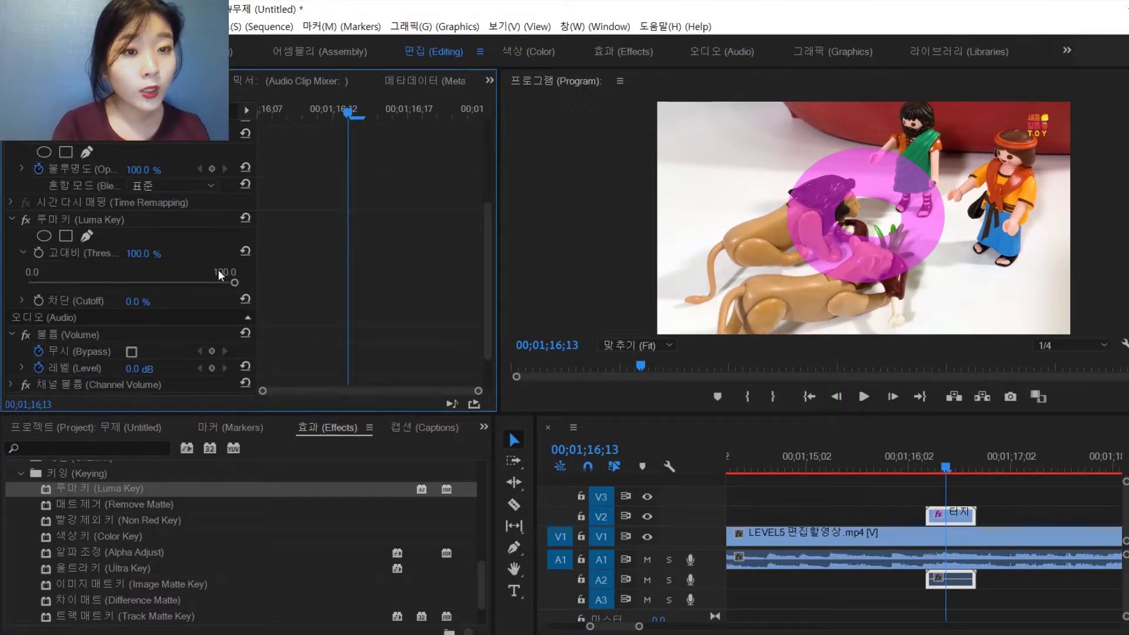
drag(234, 282, 87, 295)
Step: Scale the luma-keyed circle clip to about 57.4 and position it over the front lion's head at about 1045, 770
scroll(274, 284, up, 5)
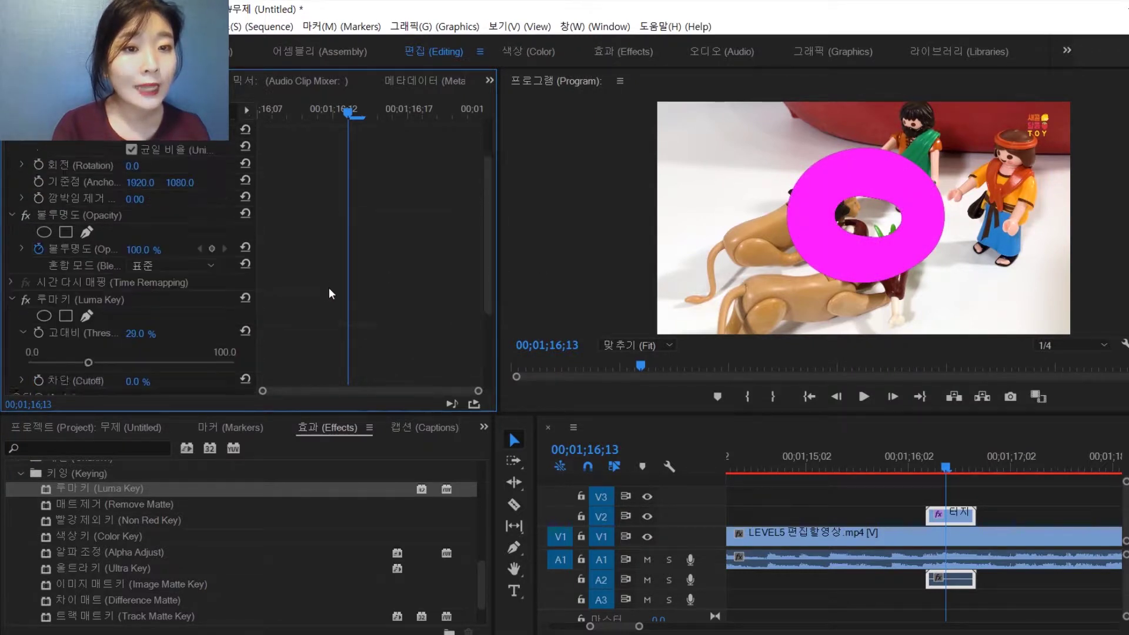
click(112, 144)
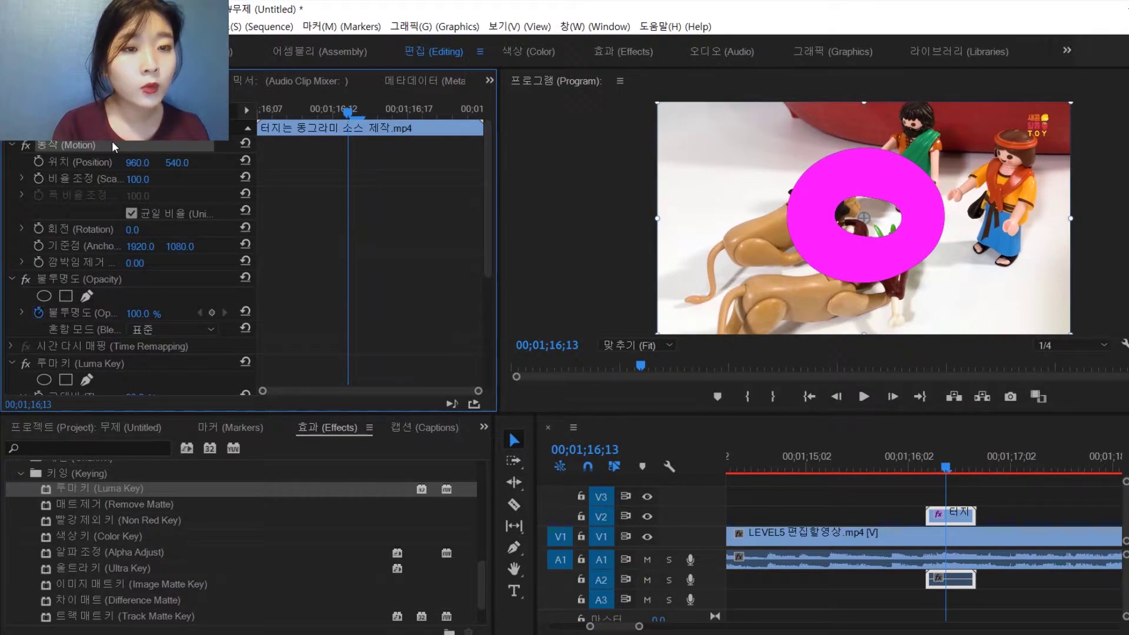
drag(1070, 103, 983, 154)
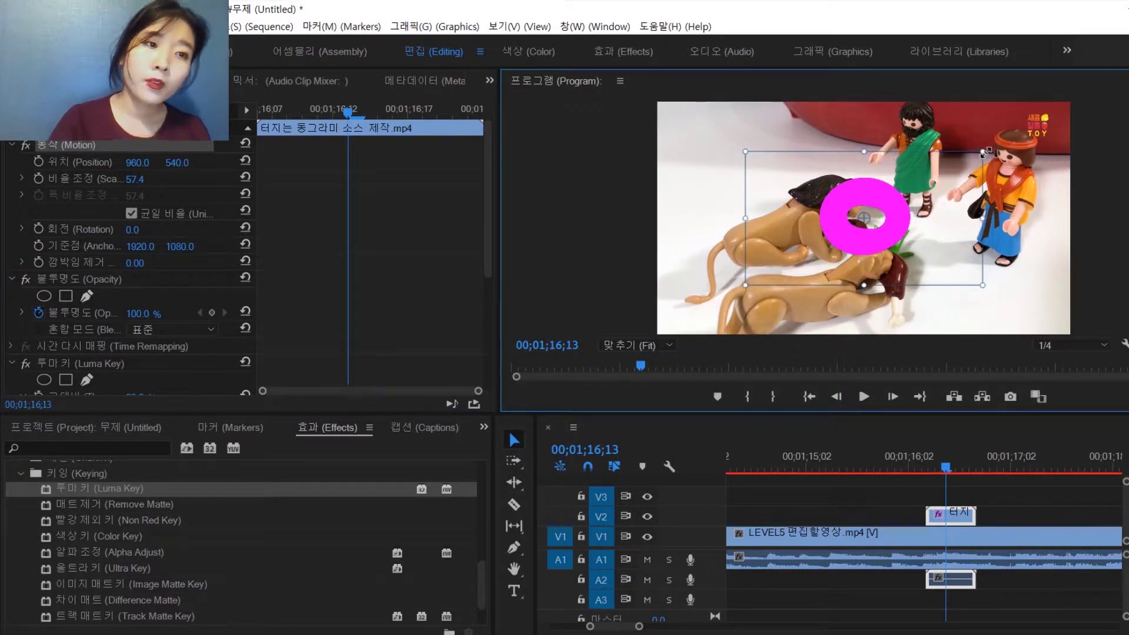
drag(960, 199, 970, 245)
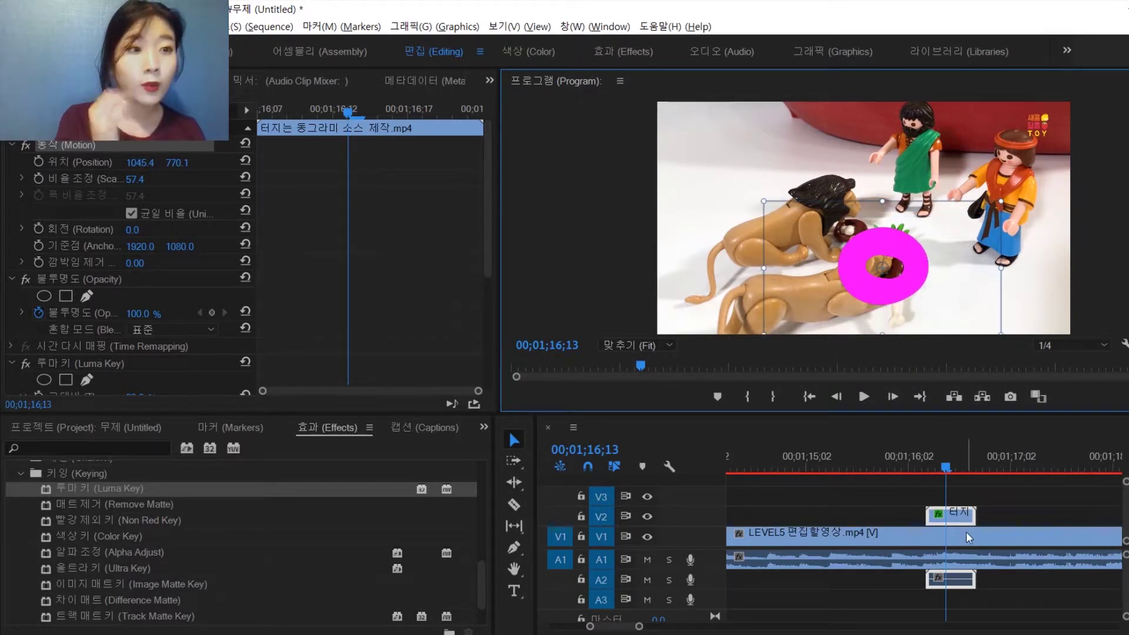
Step: Duplicate the V2 bursting-circle clip onto V3 and position the copy over the back lion's head at about 818, 464
drag(969, 508, 970, 493)
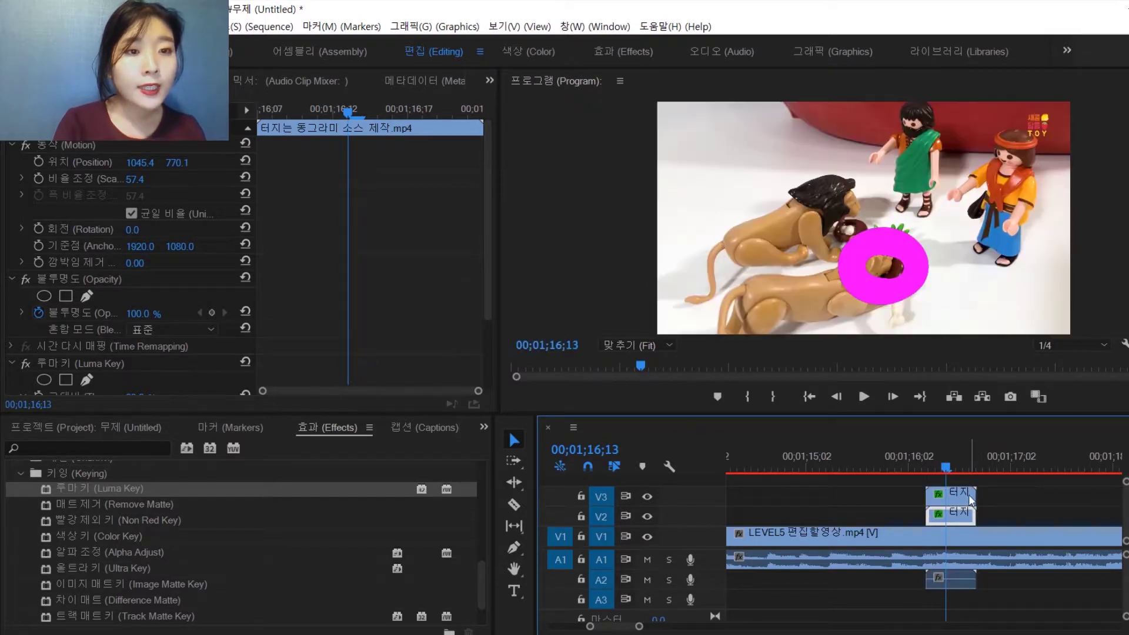
click(103, 145)
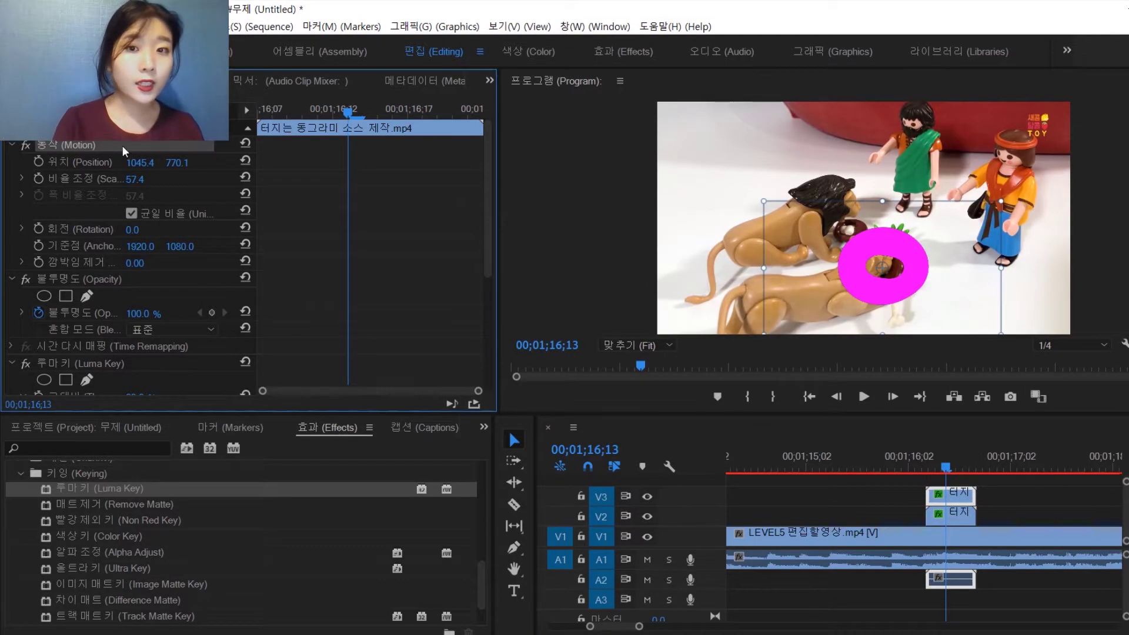
drag(935, 272, 882, 210)
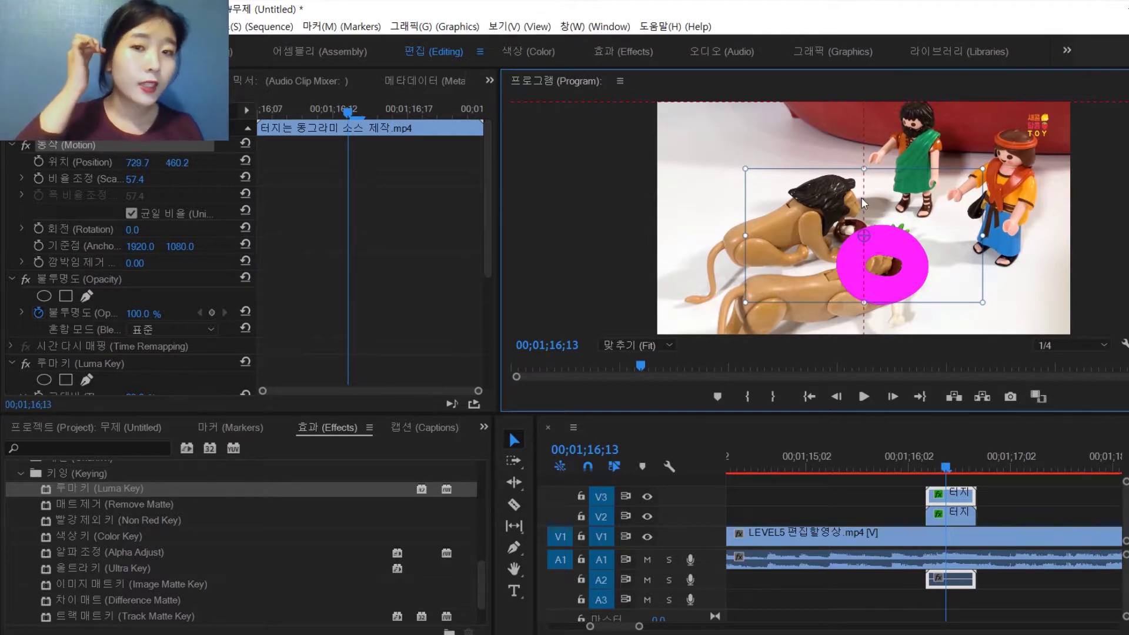
drag(887, 239, 865, 200)
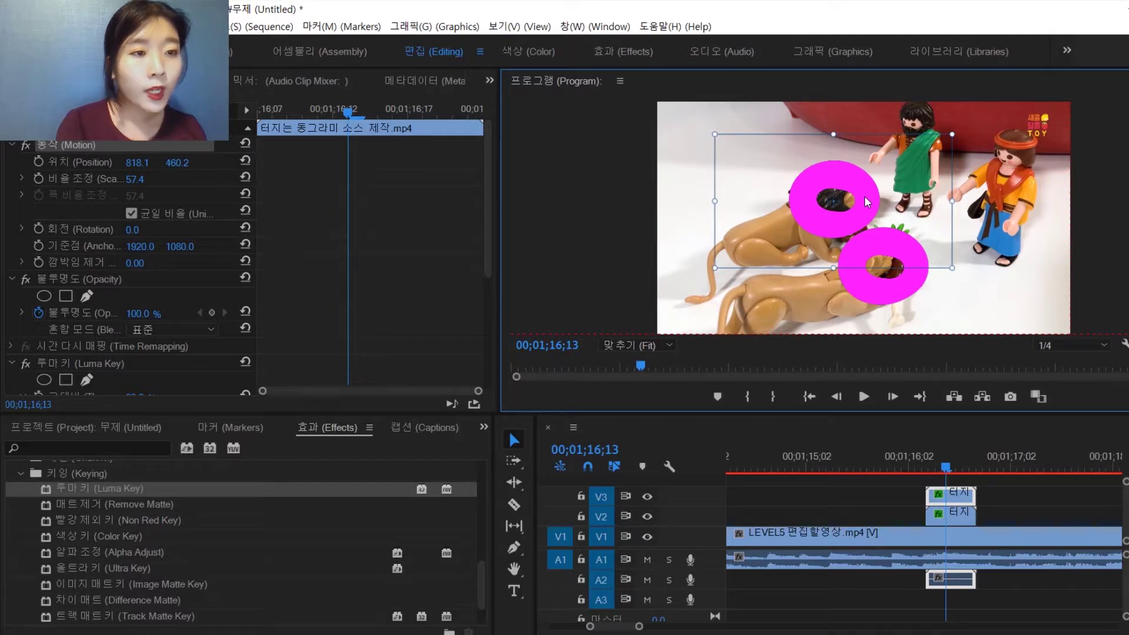
drag(863, 204, 863, 206)
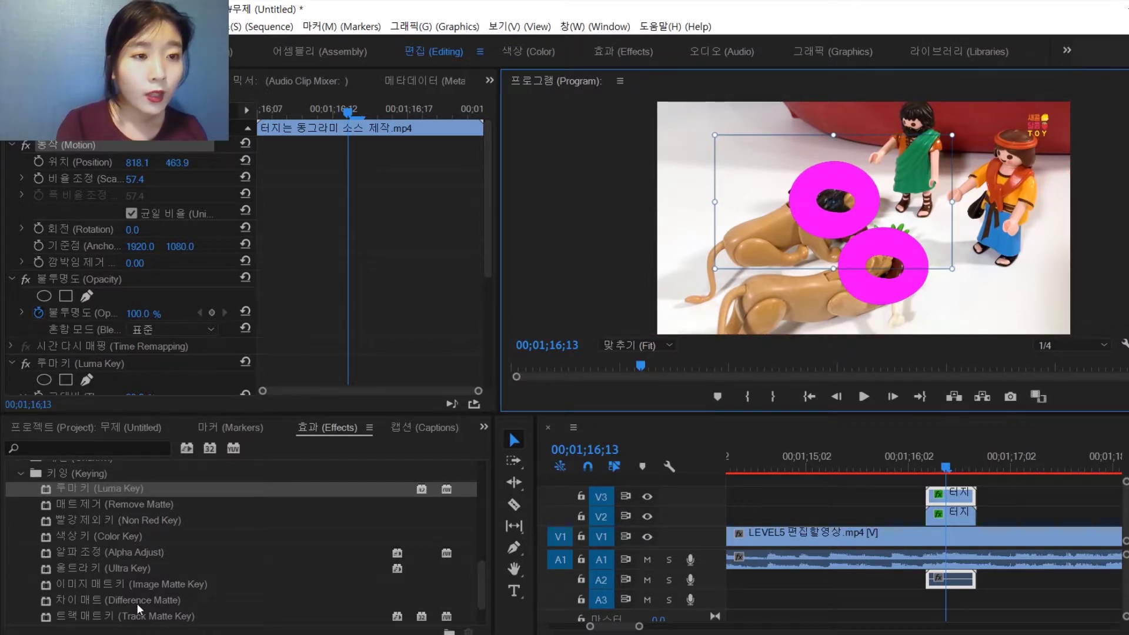
Step: Apply the Change Color effect from the Color Correction group to the V3 circle clip
scroll(136, 603, down, 1)
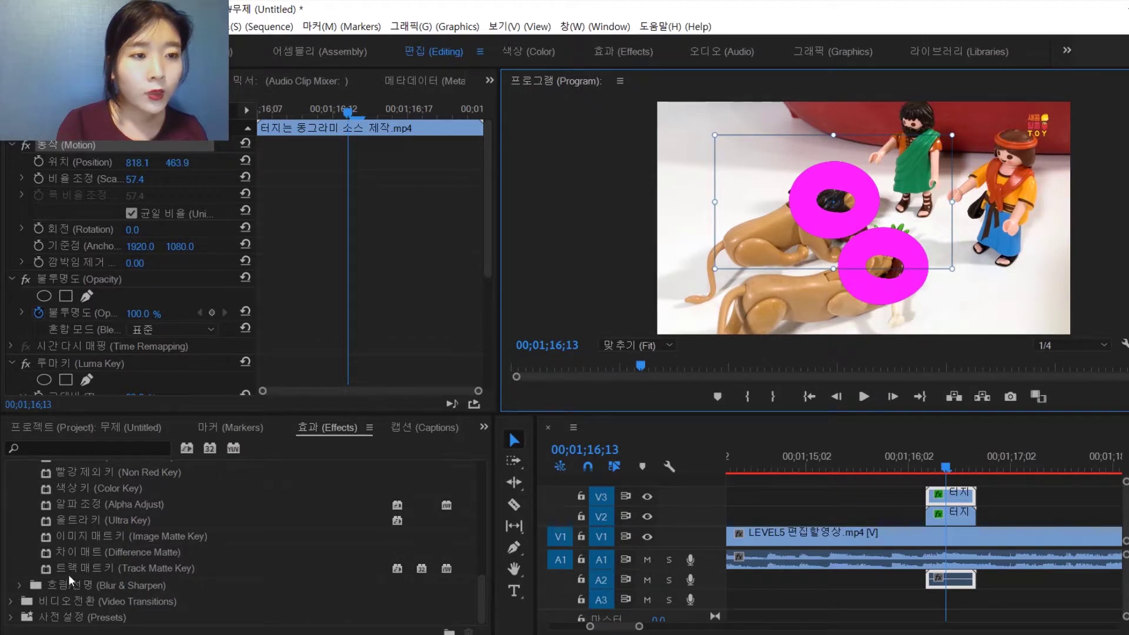
scroll(38, 567, up, 4)
scroll(36, 567, up, 3)
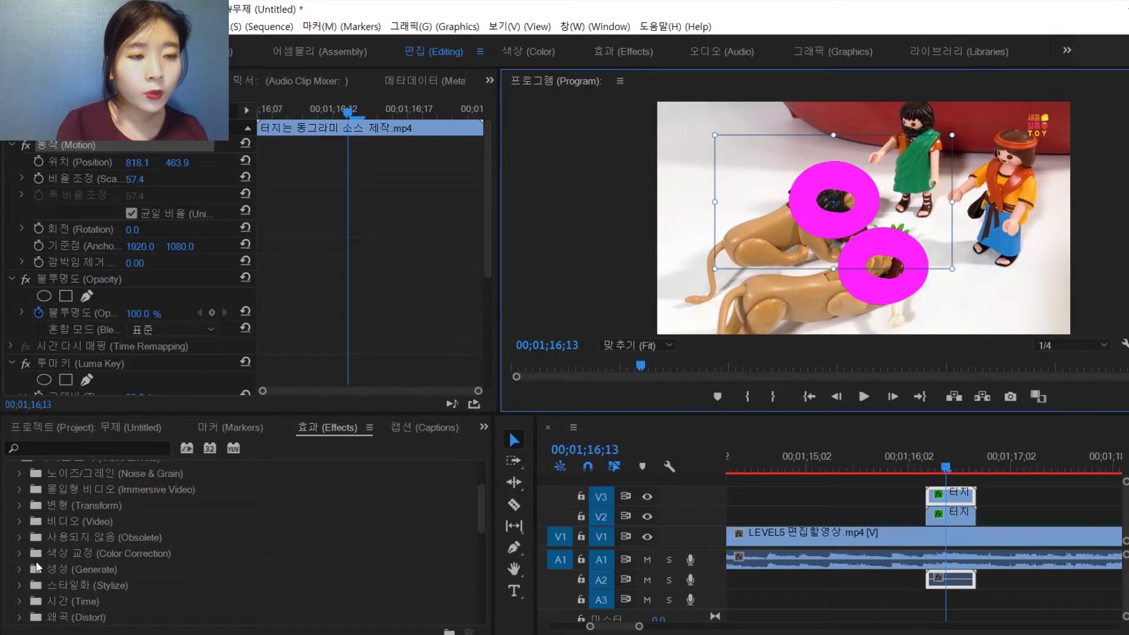
click(17, 552)
scroll(110, 513, down, 2)
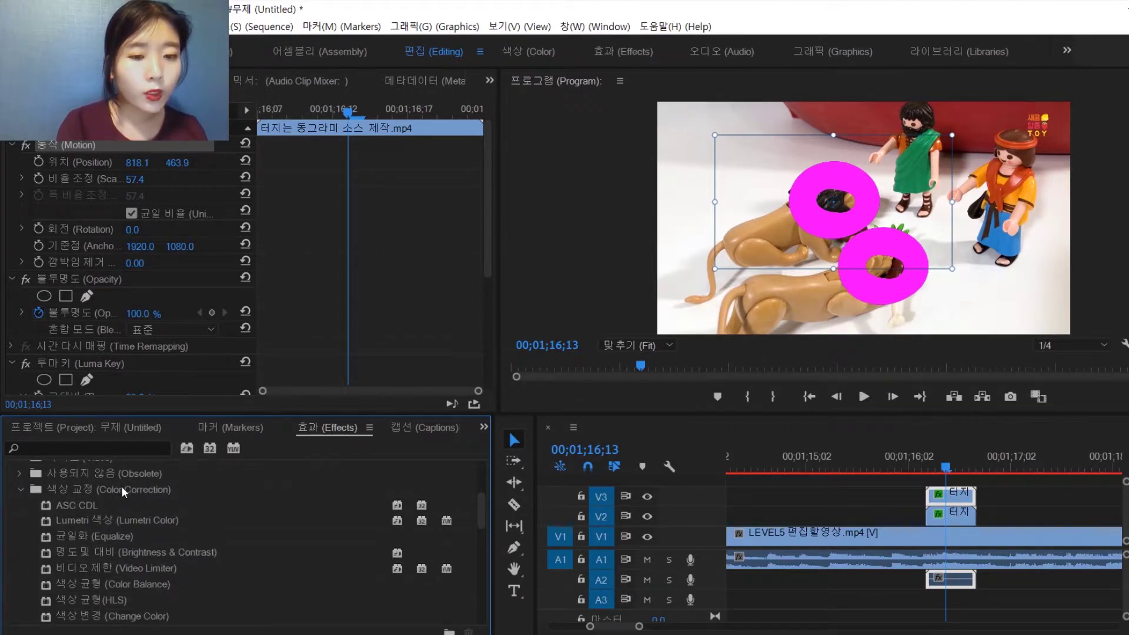
scroll(123, 535, down, 2)
scroll(127, 555, down, 1)
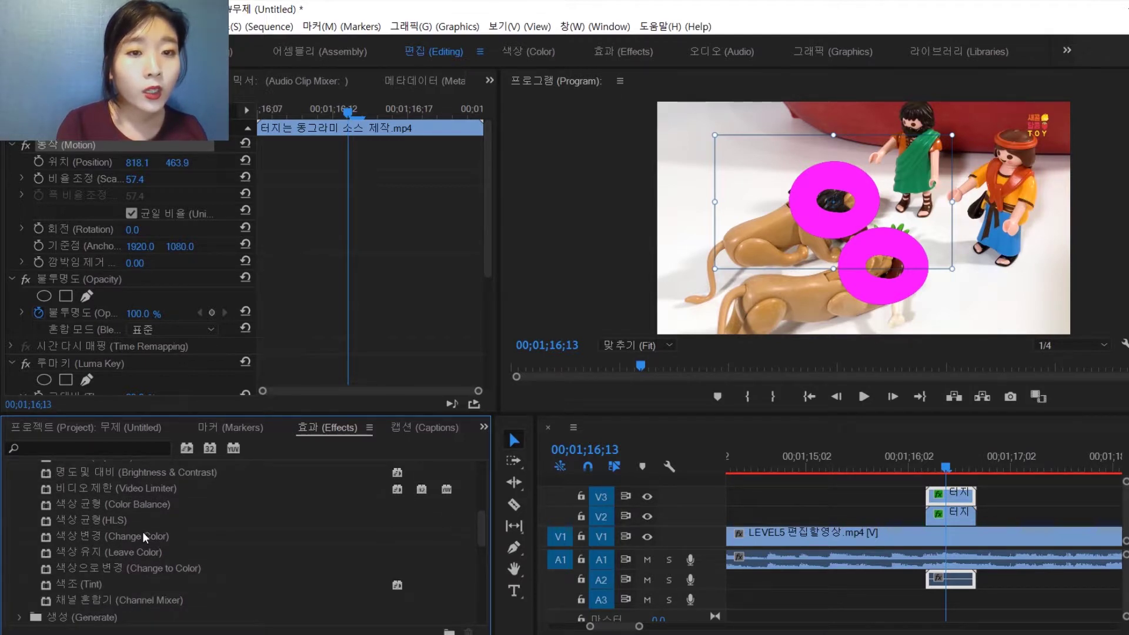
click(142, 532)
drag(151, 533, 379, 284)
Step: Sample the circle's magenta as the Change Color source colour and set the Hue Transform to -81.3
scroll(378, 293, down, 2)
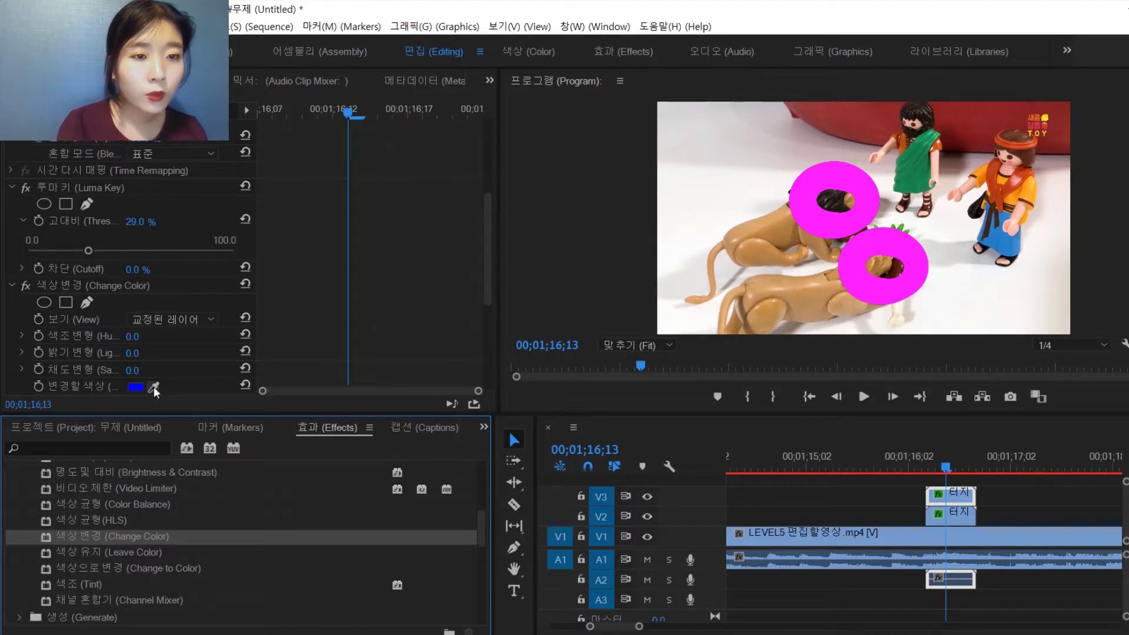
scroll(299, 351, down, 2)
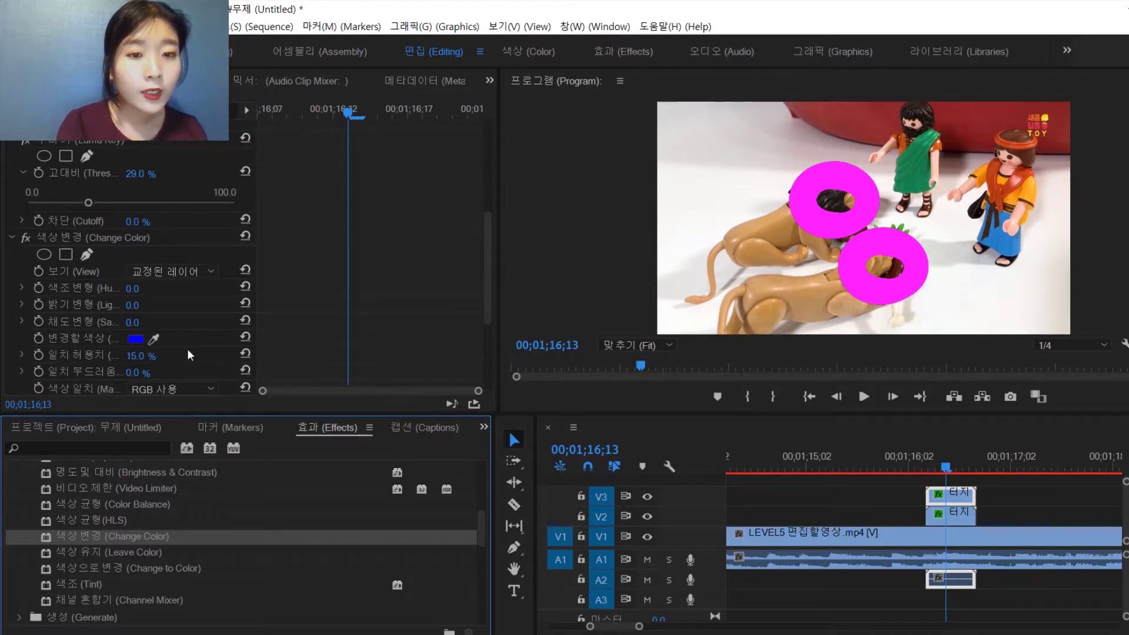
drag(154, 339, 837, 157)
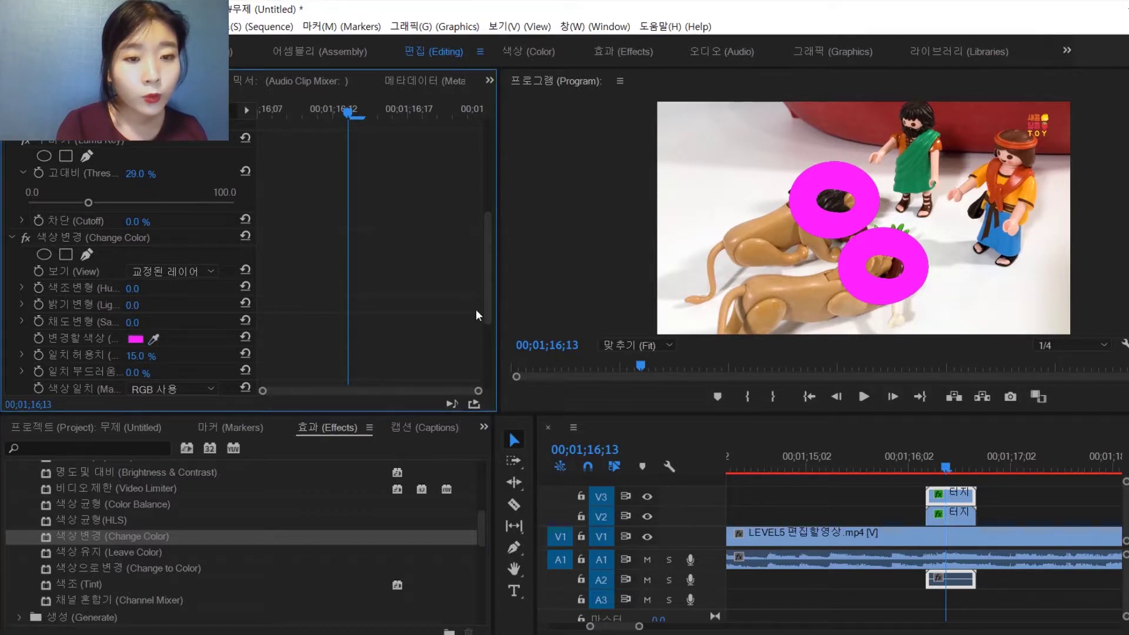
click(23, 287)
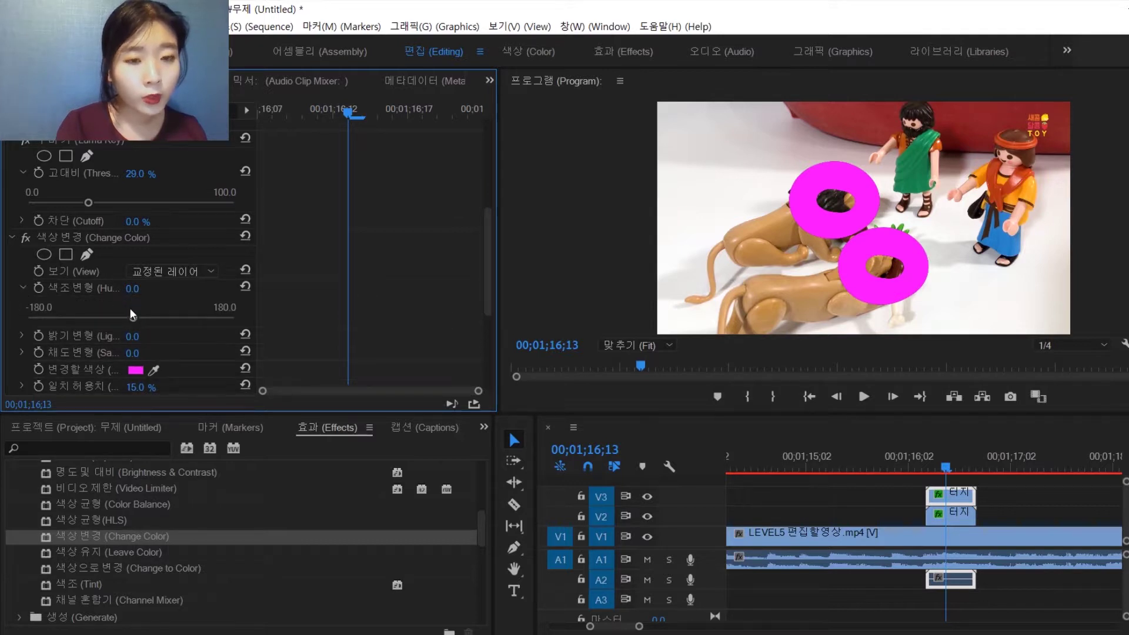
drag(144, 318, 67, 326)
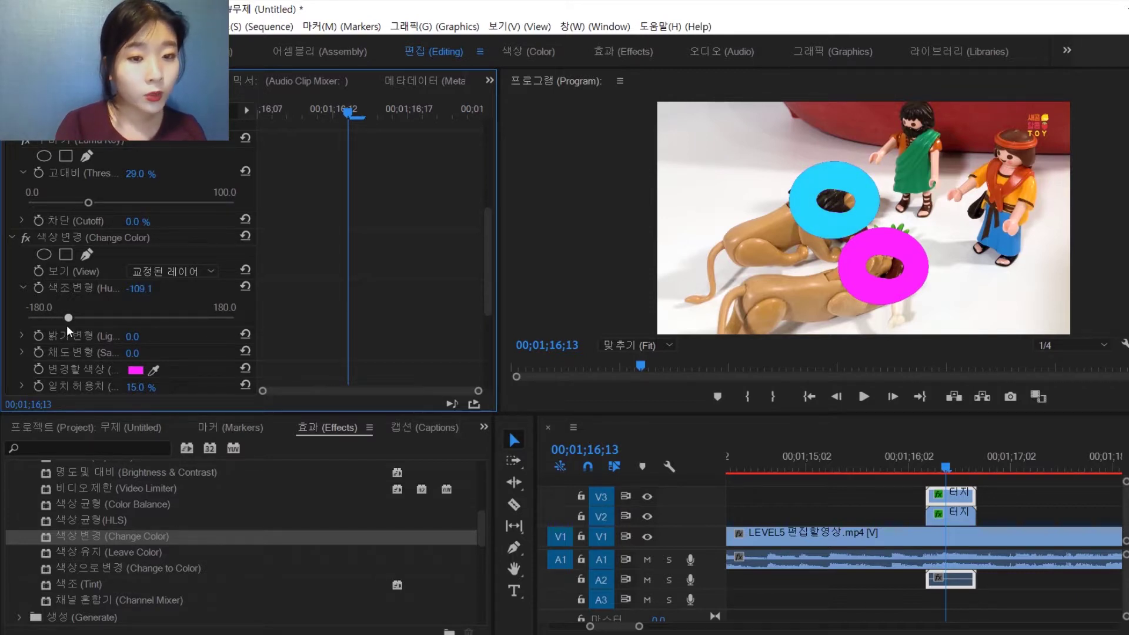
mouse_move(67, 326)
mouse_down()
mouse_move(93, 326)
mouse_move(83, 323)
mouse_up()
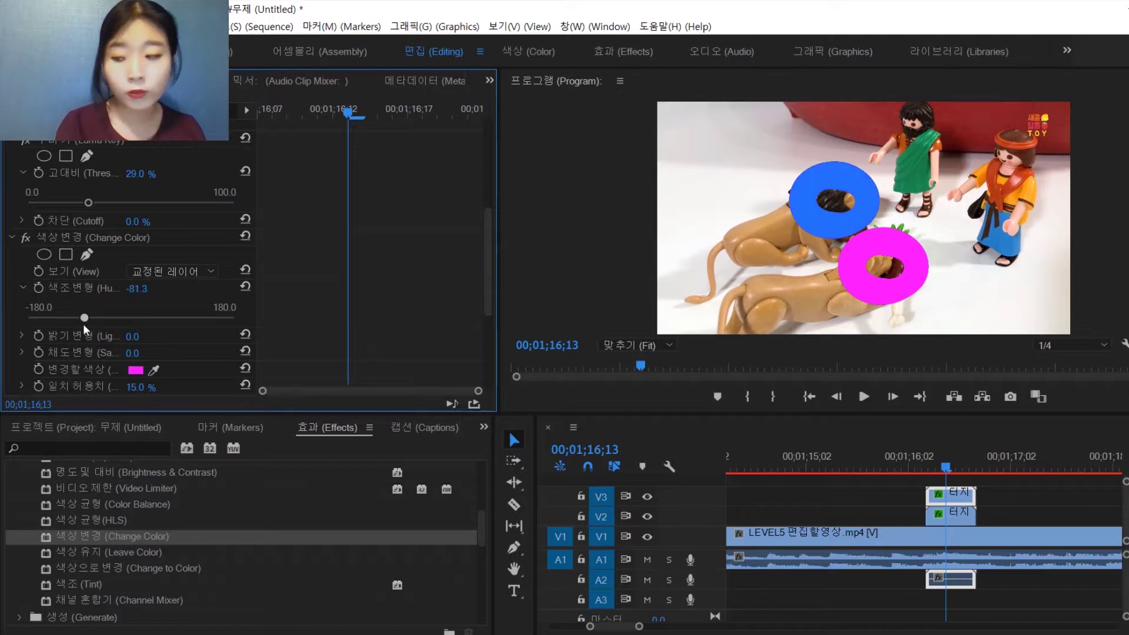
Step: Try out the Lightness and Saturation Transforms of the V3 circle's Change Color effect and reset both
click(23, 334)
scroll(106, 312, down, 2)
drag(133, 302, 174, 317)
click(246, 270)
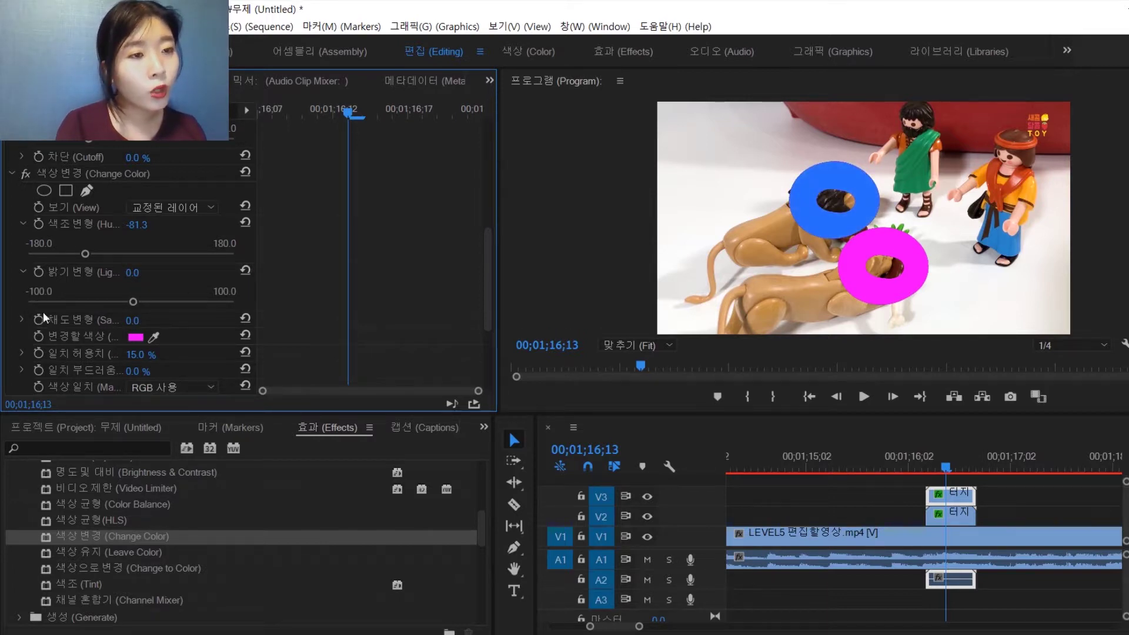
click(22, 319)
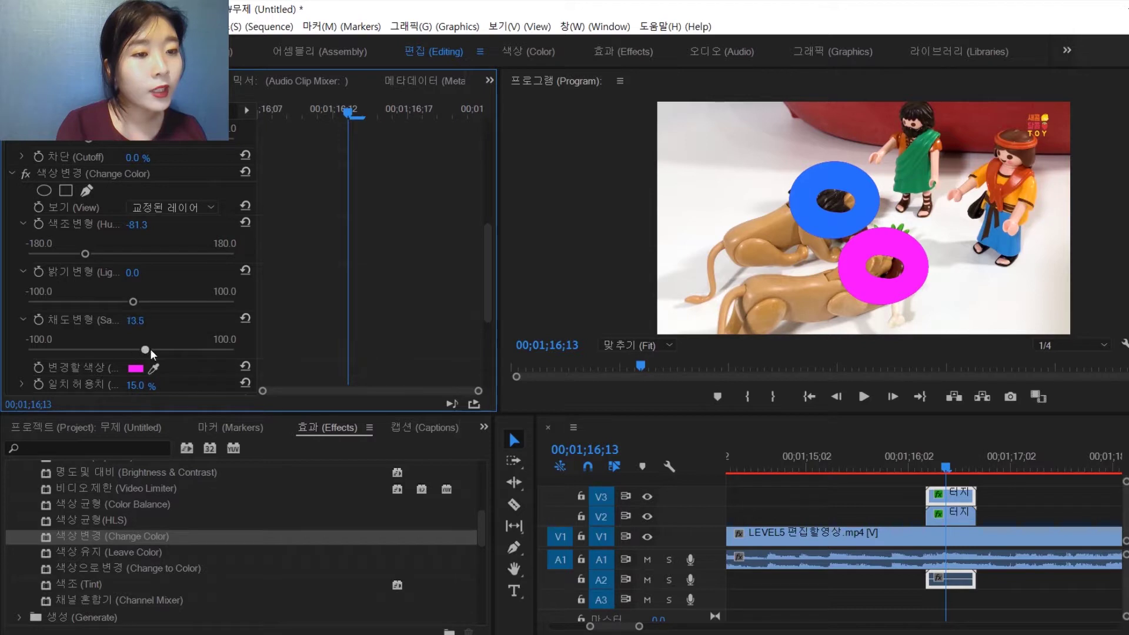
drag(235, 348, 3, 353)
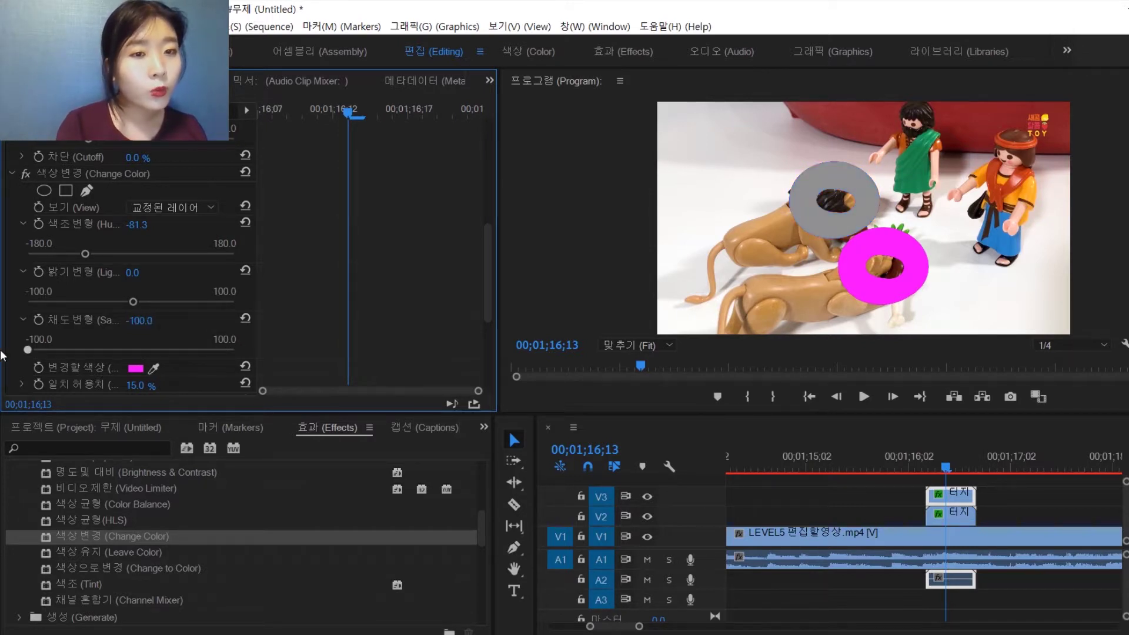
click(245, 322)
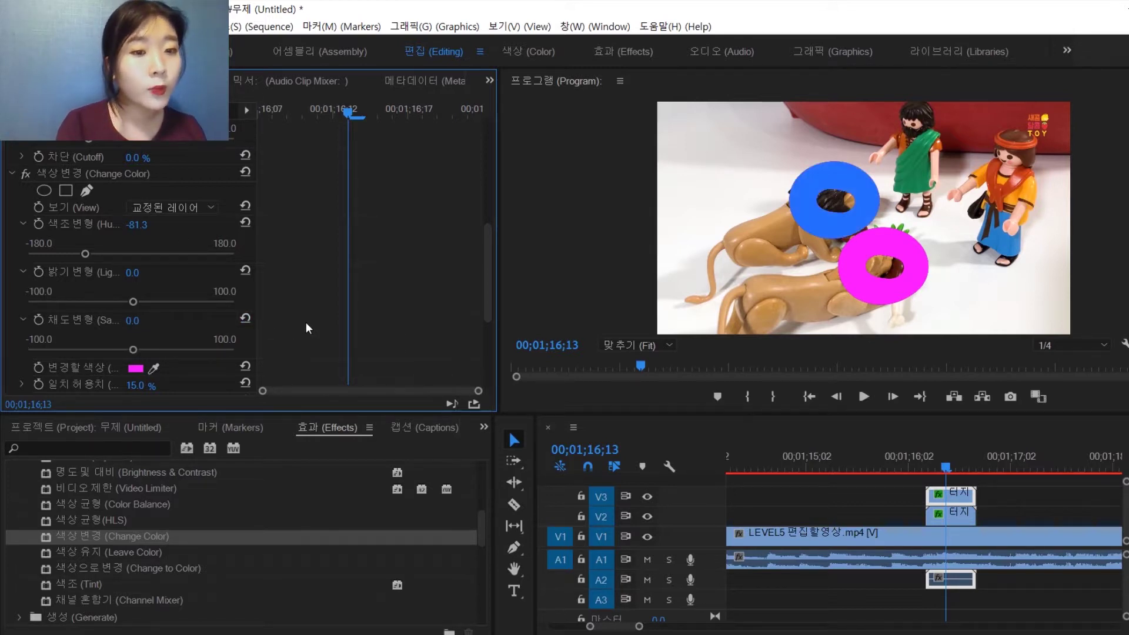
Step: Set the Matching Tolerance of the V3 circle's Change Color effect to 30.1%
scroll(306, 323, down, 3)
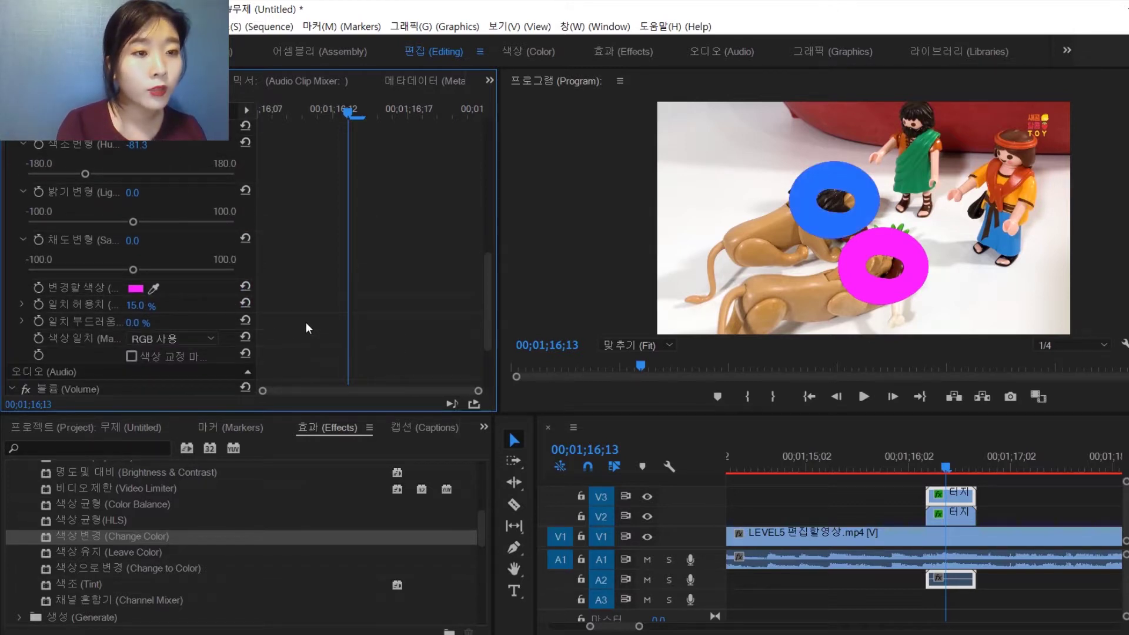
click(23, 304)
drag(61, 335, 88, 344)
scroll(304, 317, up, 3)
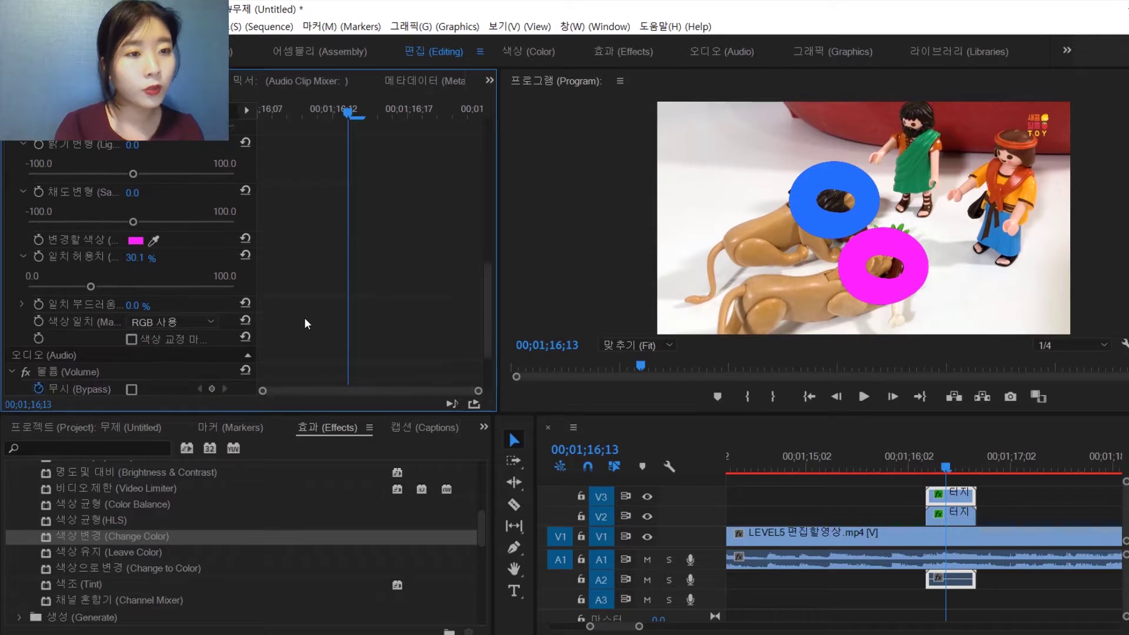
scroll(305, 322, up, 1)
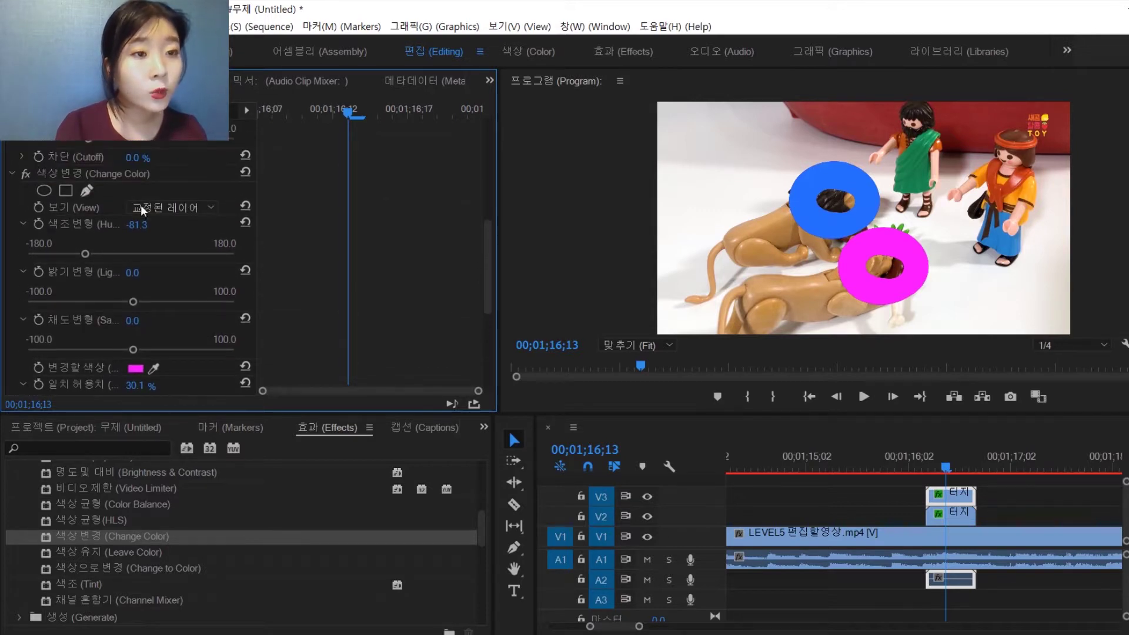
click(135, 172)
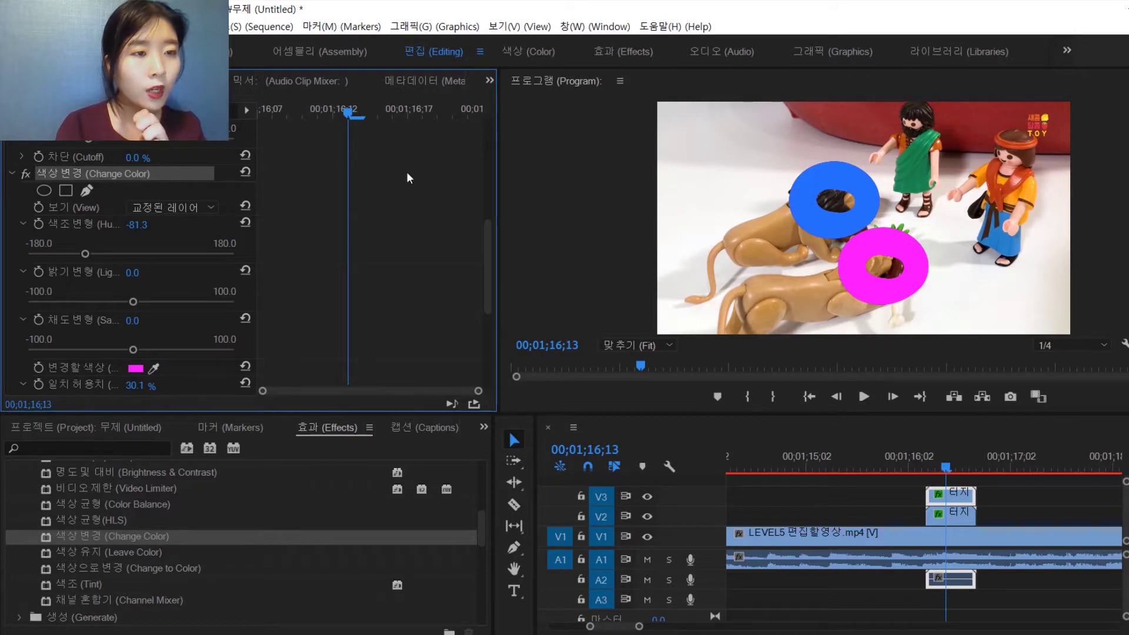
Step: Apply the Change to Color effect to the V2 circle clip and sample its magenta as the From colour
click(960, 517)
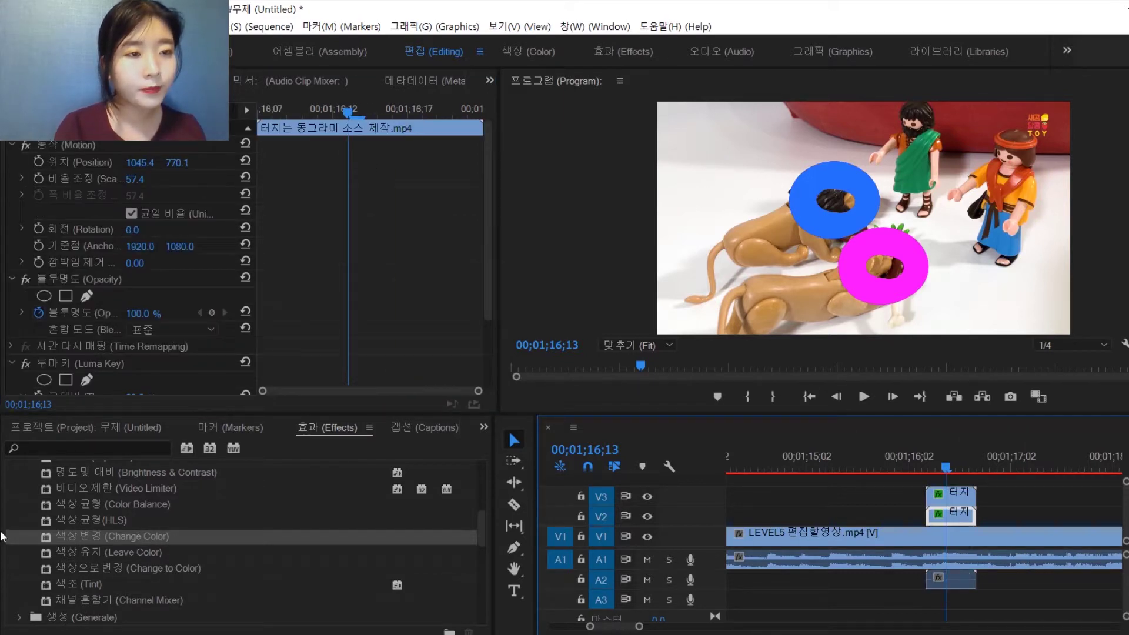
click(108, 567)
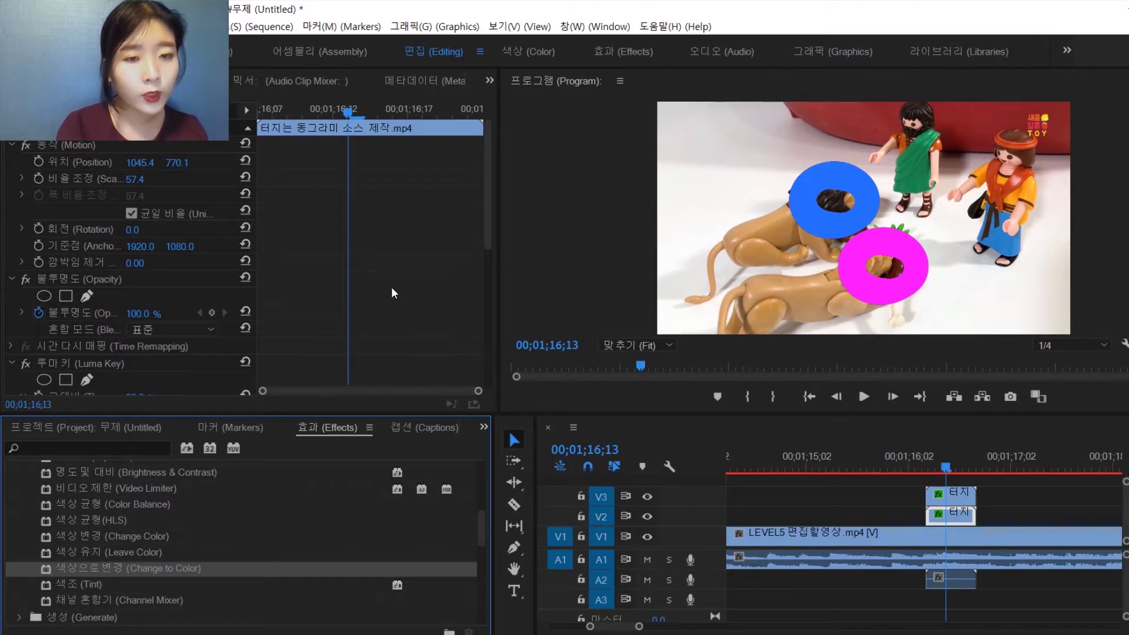
scroll(391, 287, down, 6)
scroll(390, 287, down, 3)
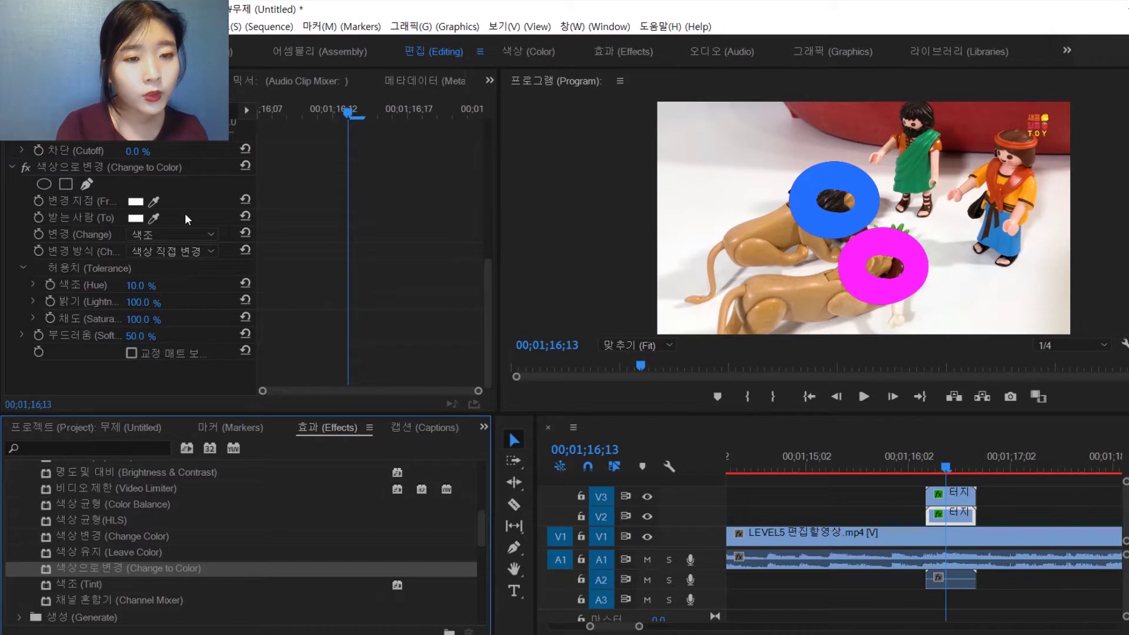
click(154, 201)
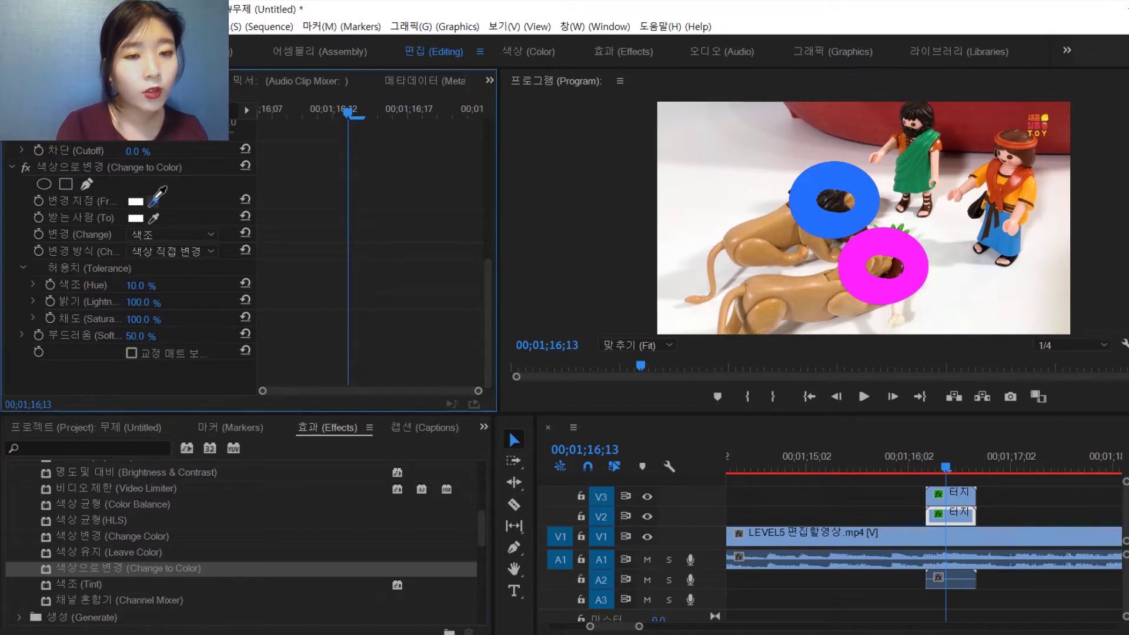
click(895, 239)
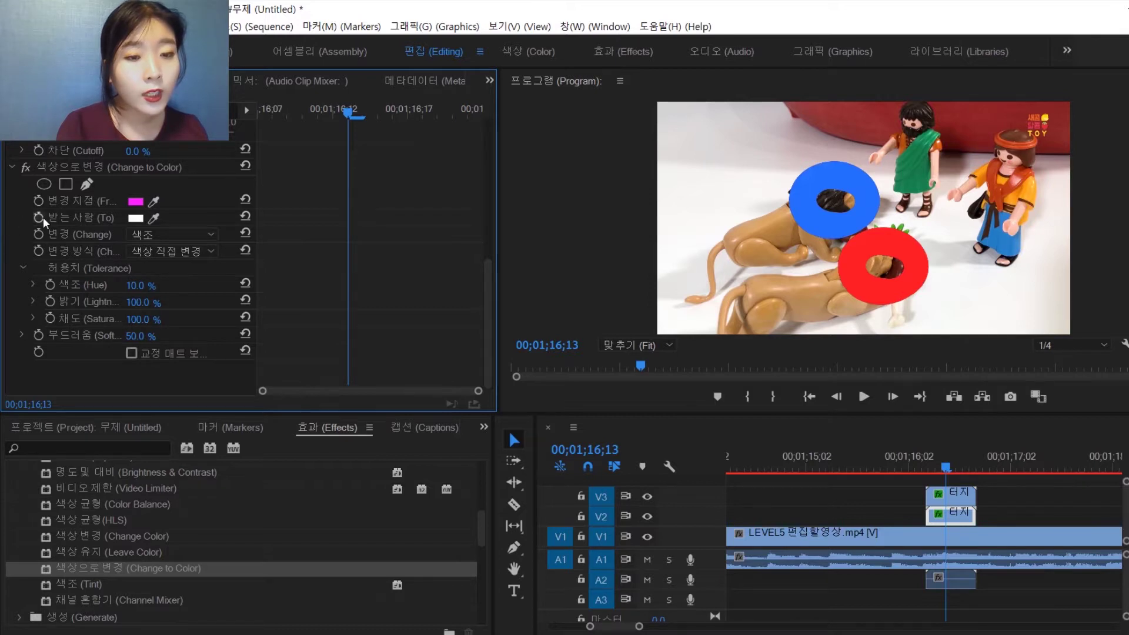
Step: Set the Change to Color effect's To colour to green 0BFF00 and its Hue tolerance to 34.1%
click(139, 217)
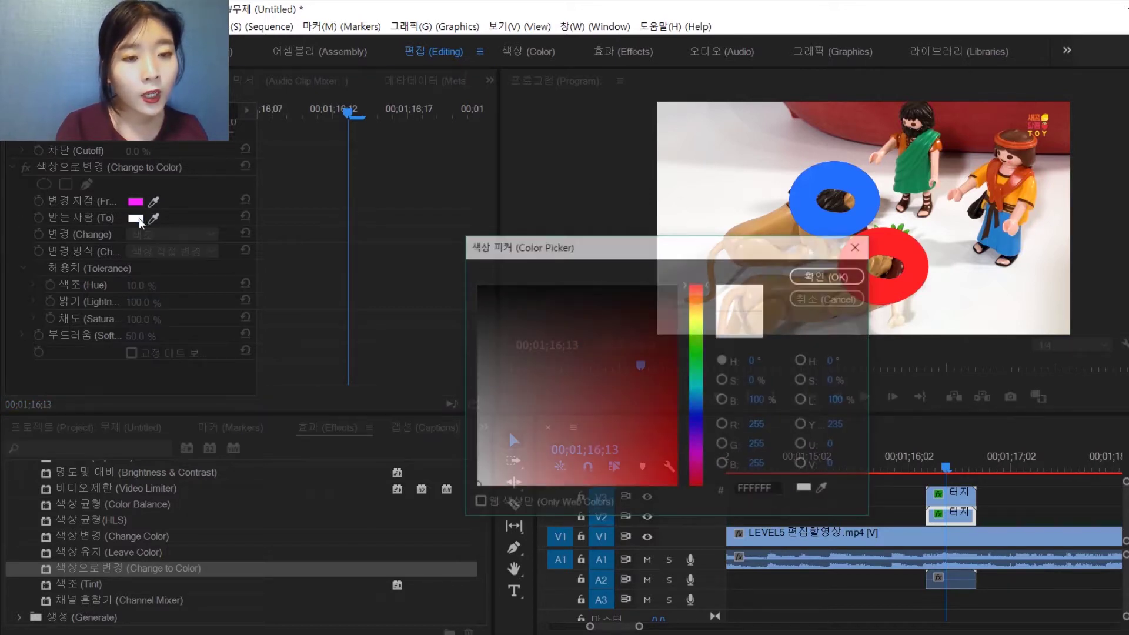
click(695, 351)
drag(639, 379, 707, 498)
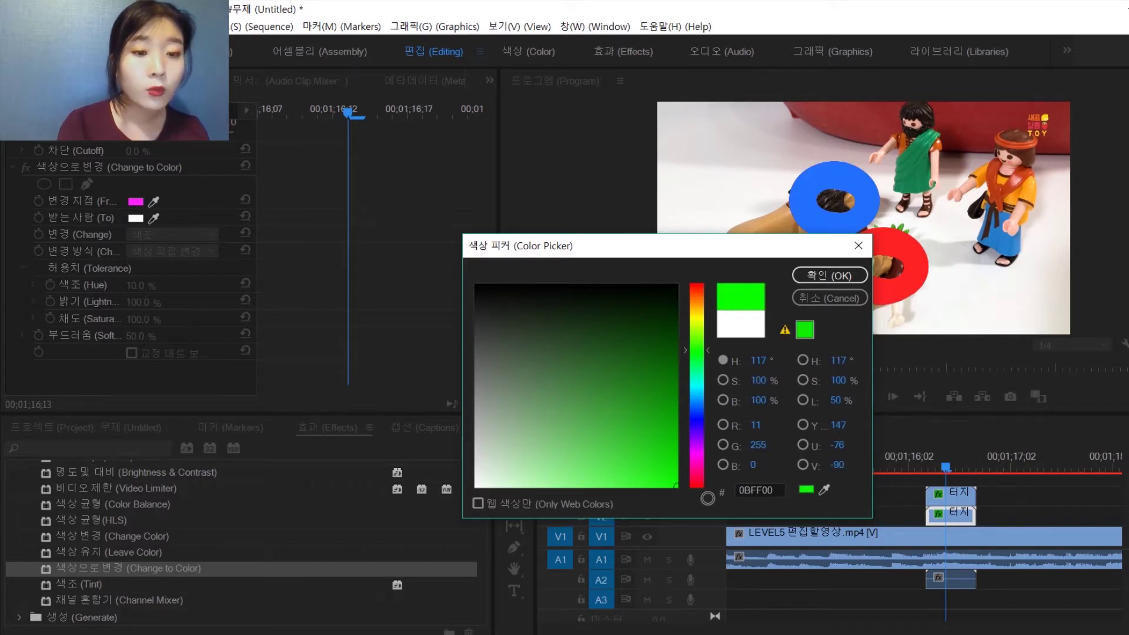
click(806, 277)
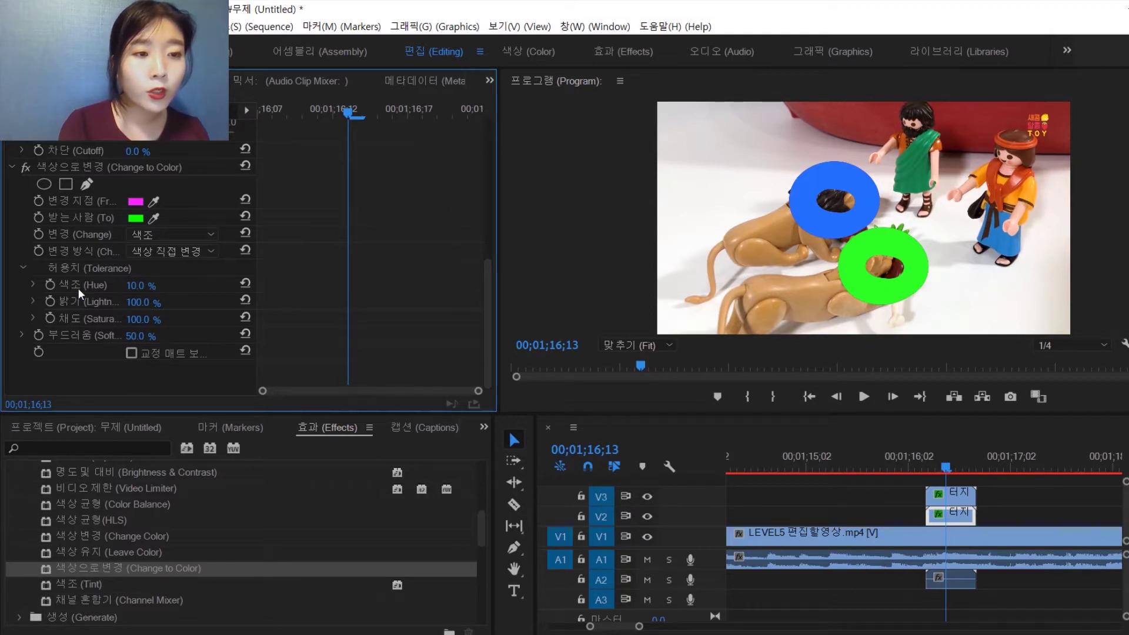
click(33, 284)
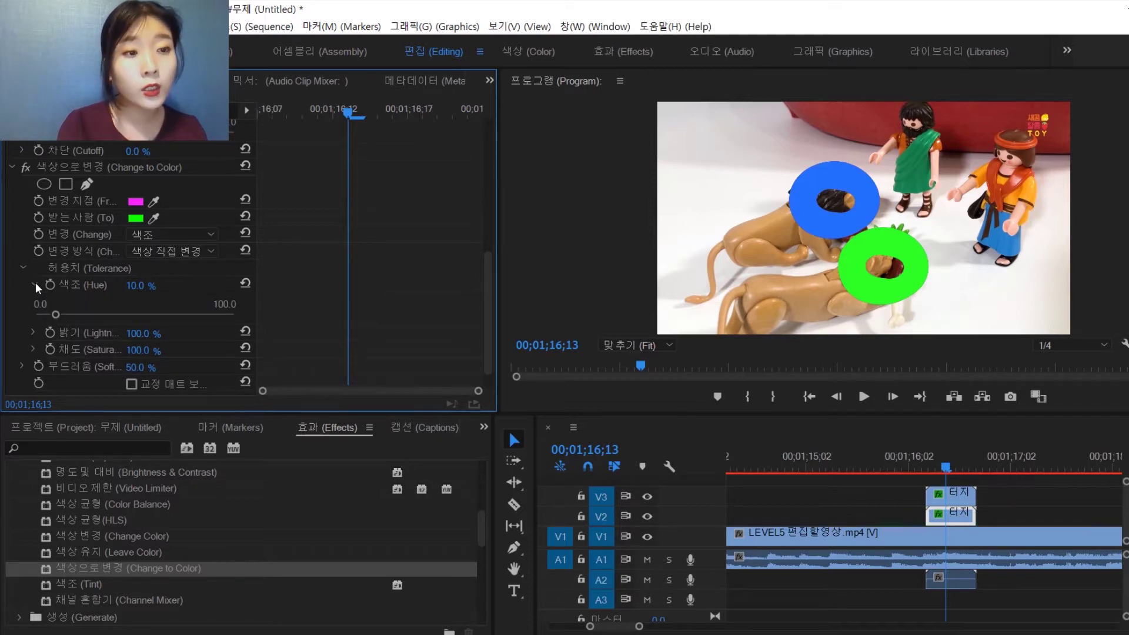
drag(56, 314, 106, 318)
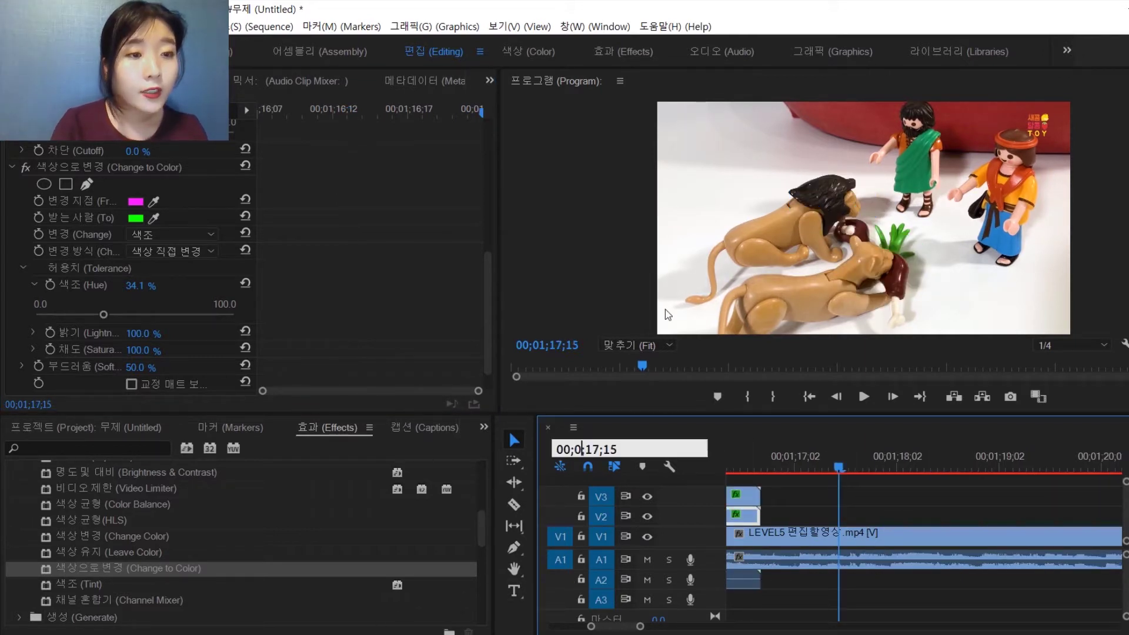
Step: Split the toy video clip on V1 at 00;05;59;11, where the mouse shot ends
key(BackSpace)
text(5)
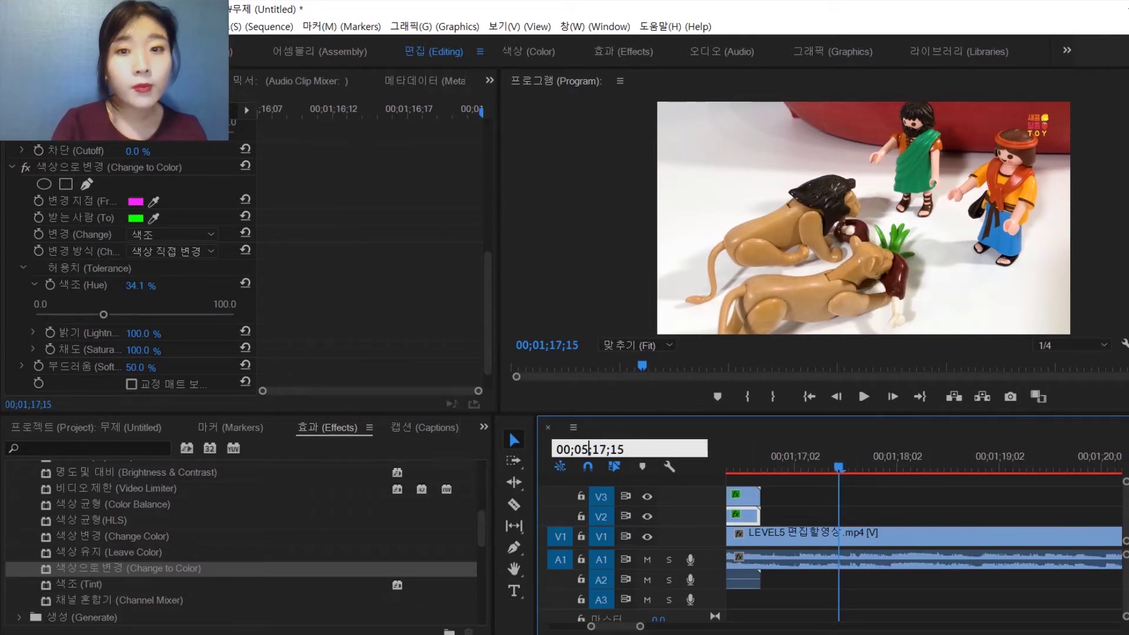
key(BackSpace)
key(BackSpace)
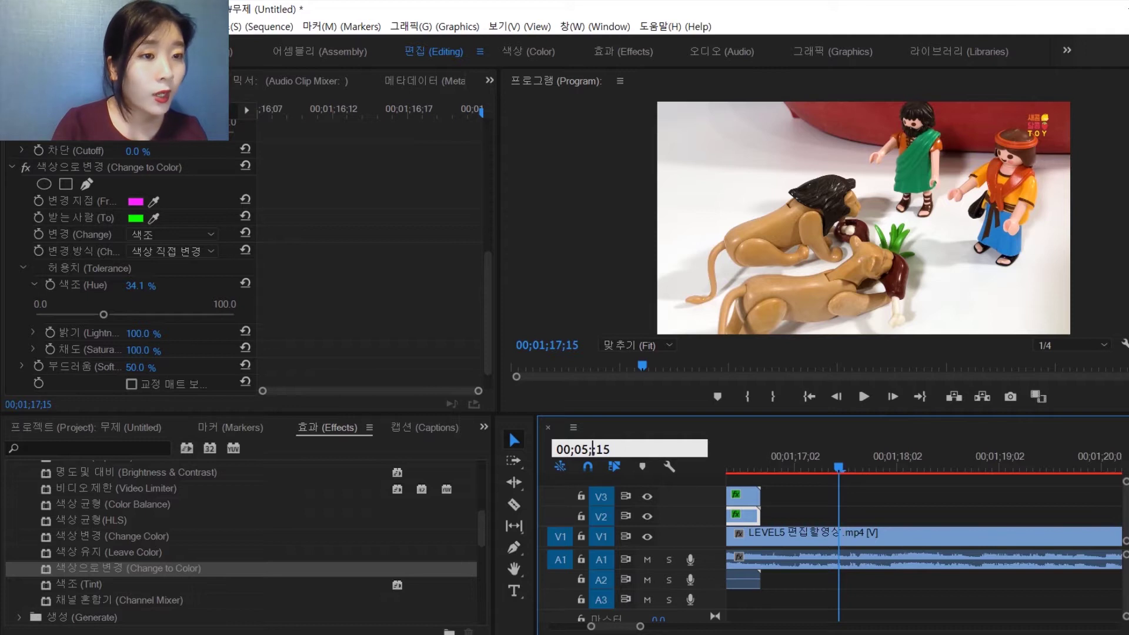
text(59;)
key(Return)
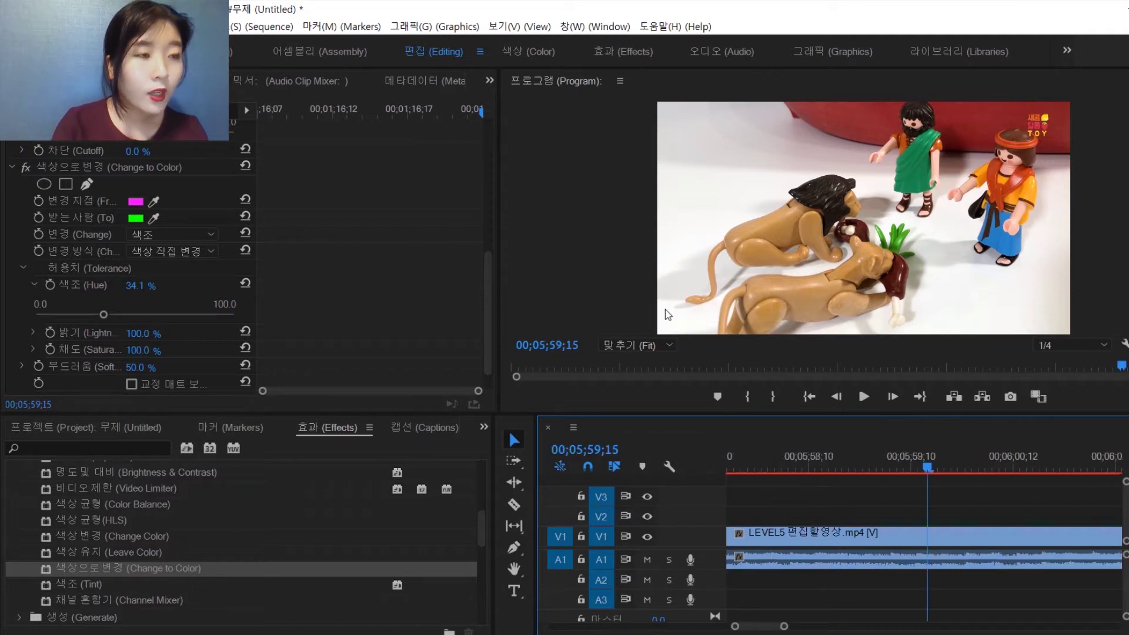
click(614, 450)
click(622, 449)
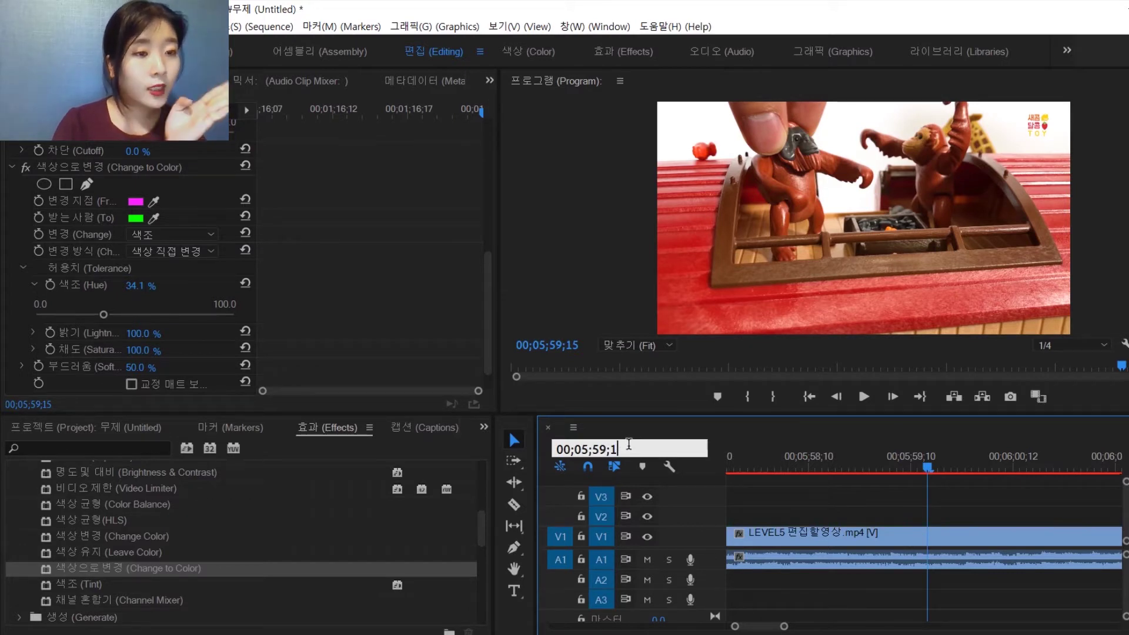
text(1)
key(Return)
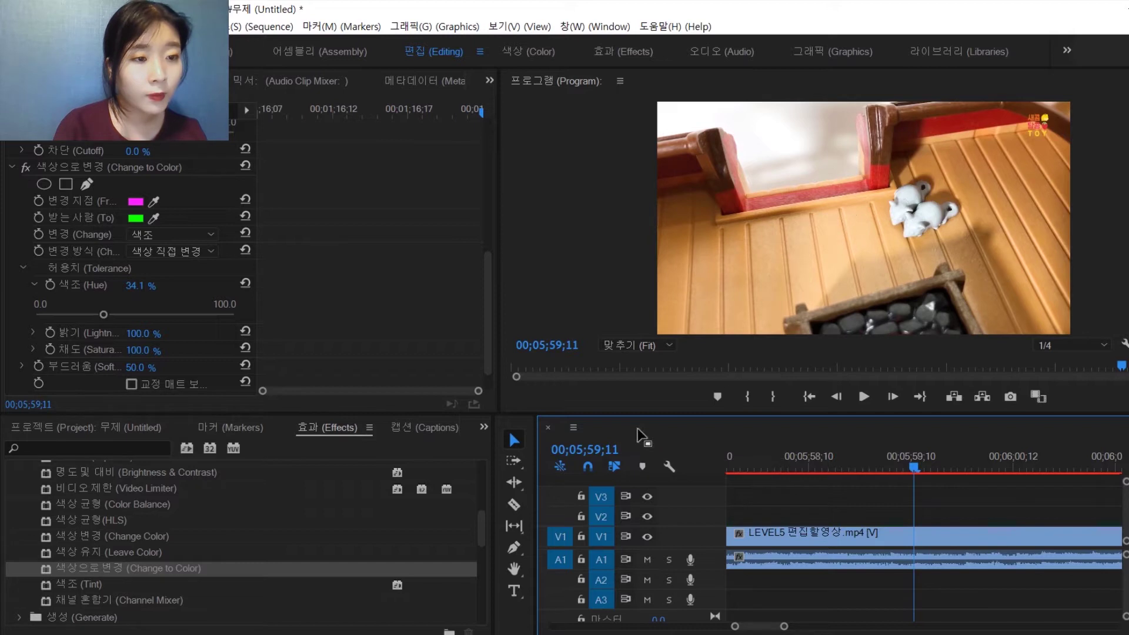
click(830, 534)
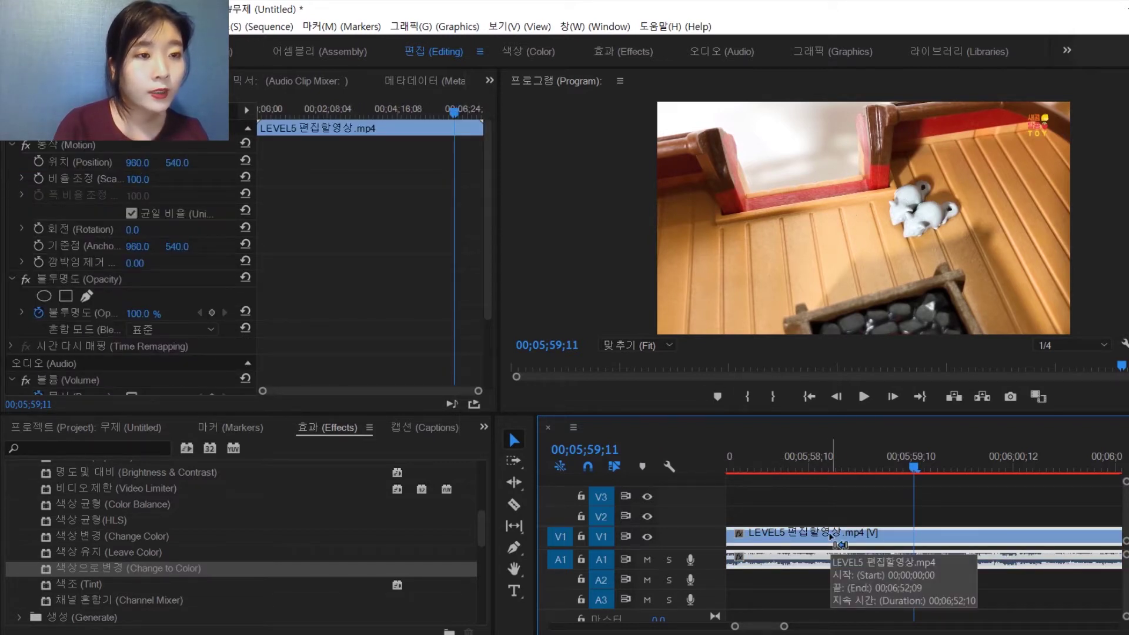
key(ctrl+k)
key(space)
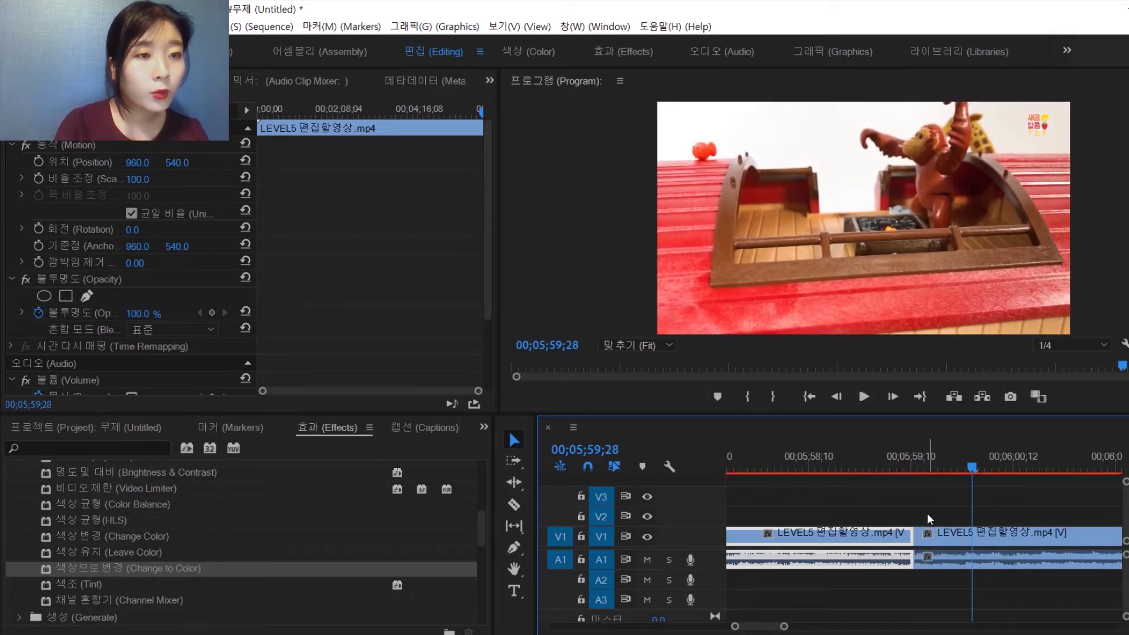
Step: Split the V1 toy video clip at 00;05;56;12, on the first frame of the mouse shot
drag(979, 471, 648, 501)
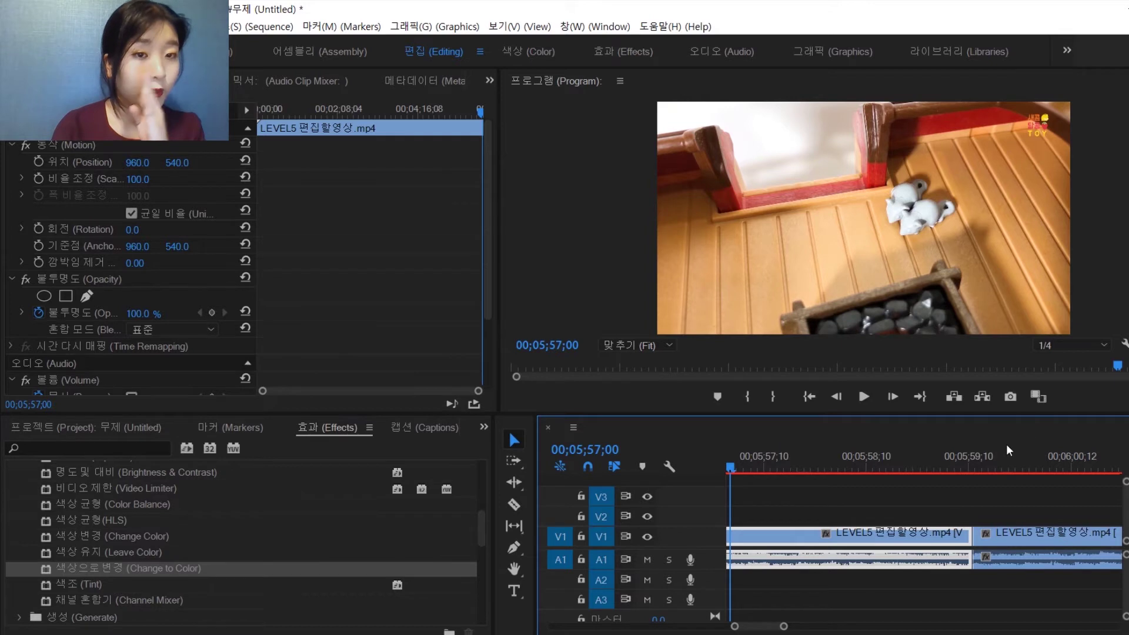
click(917, 495)
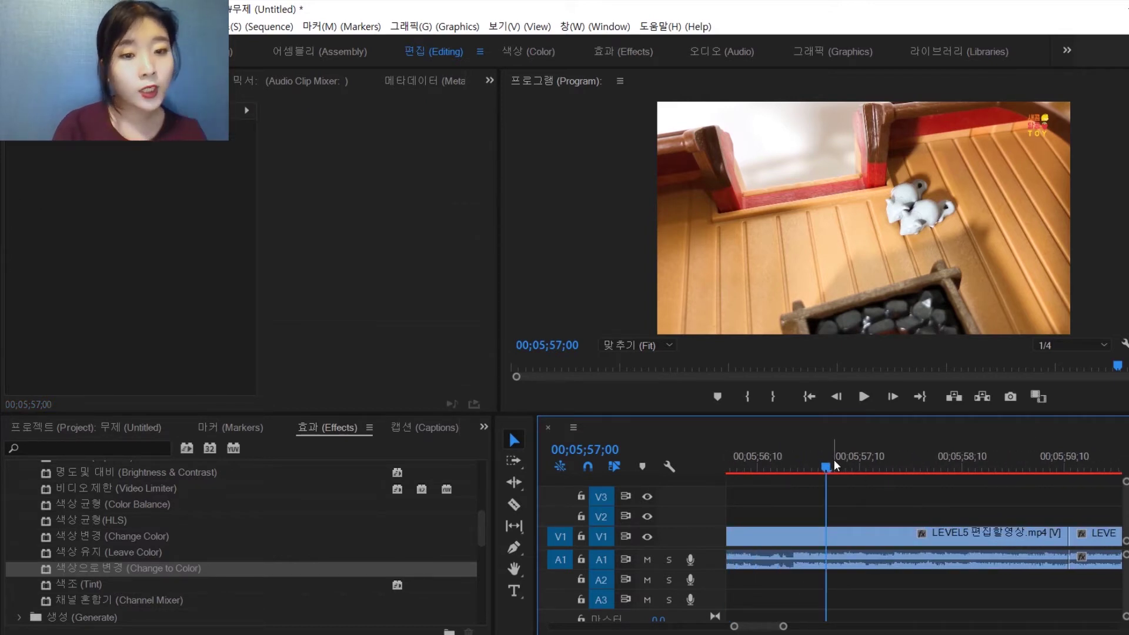
drag(821, 470, 753, 474)
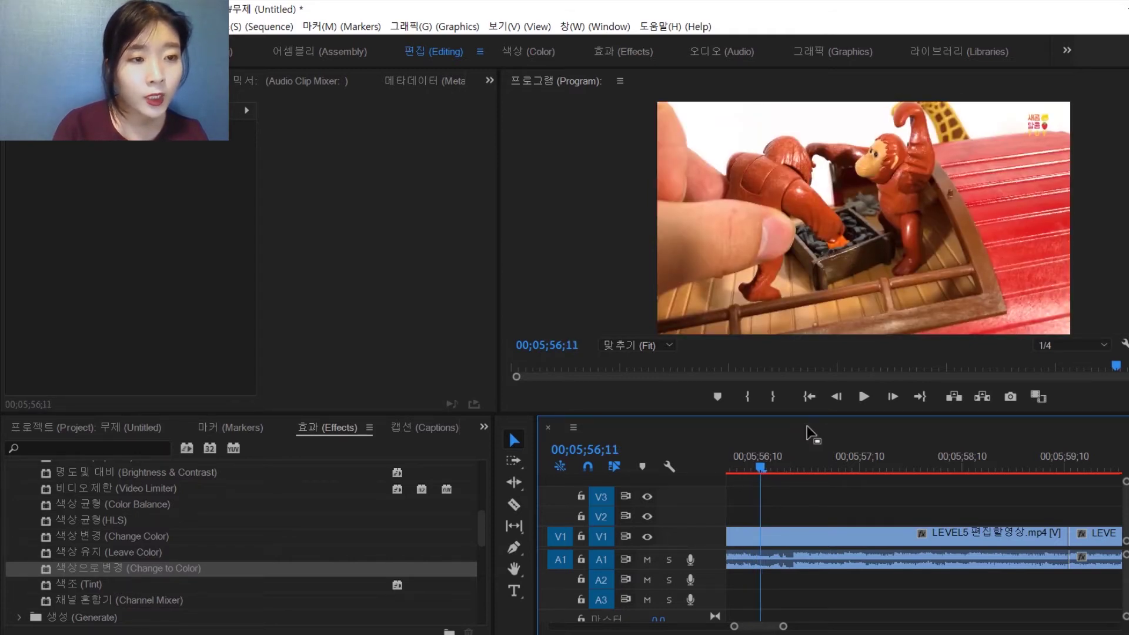
key(Right)
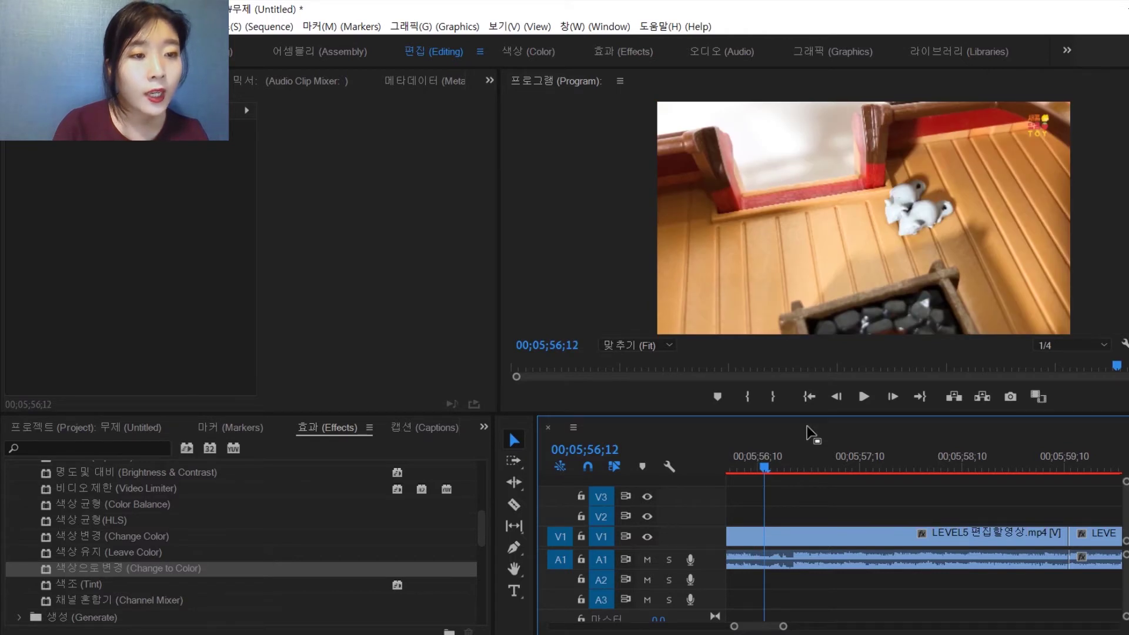
key(ctrl+k)
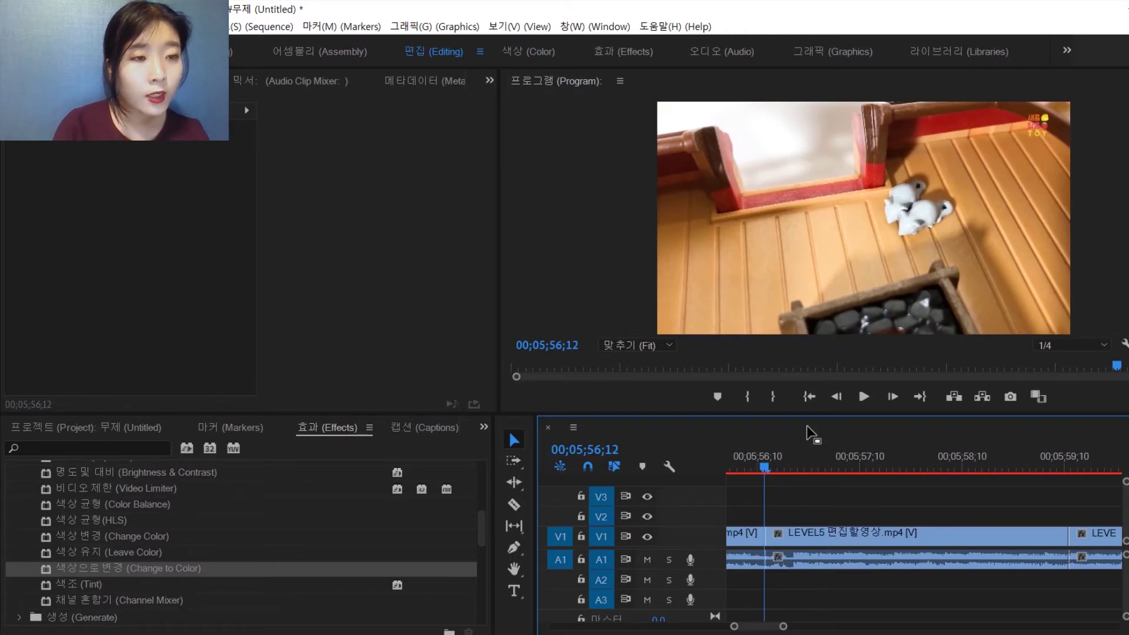
Step: Turn on Position and Scale keyframing for the isolated mouse clip at 00;05;56;14
drag(769, 468, 773, 555)
click(796, 553)
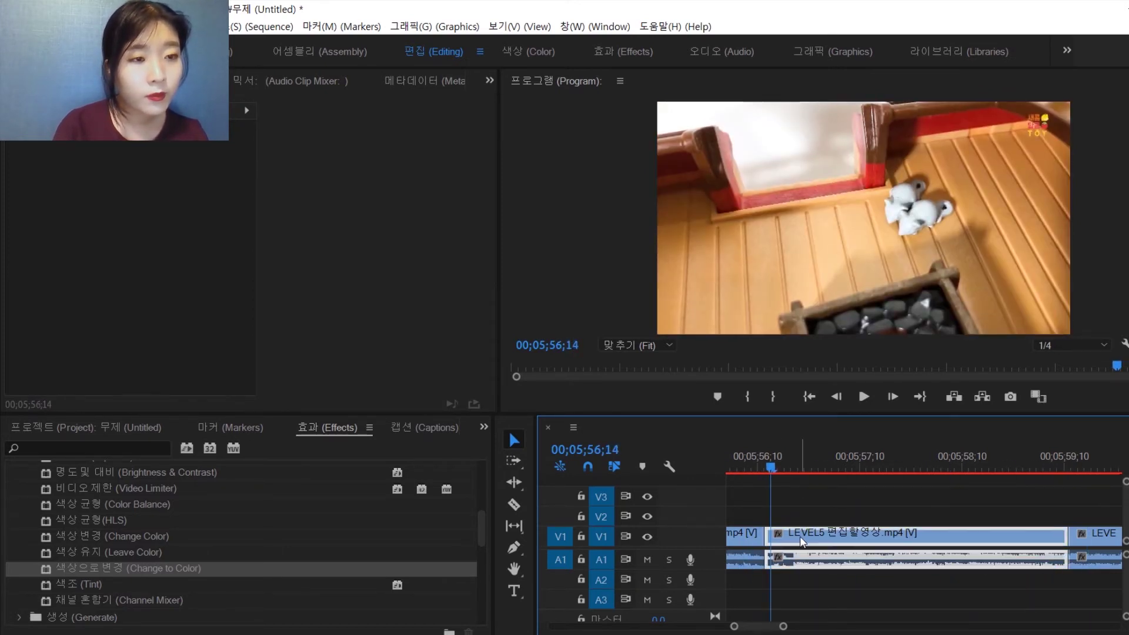
click(77, 143)
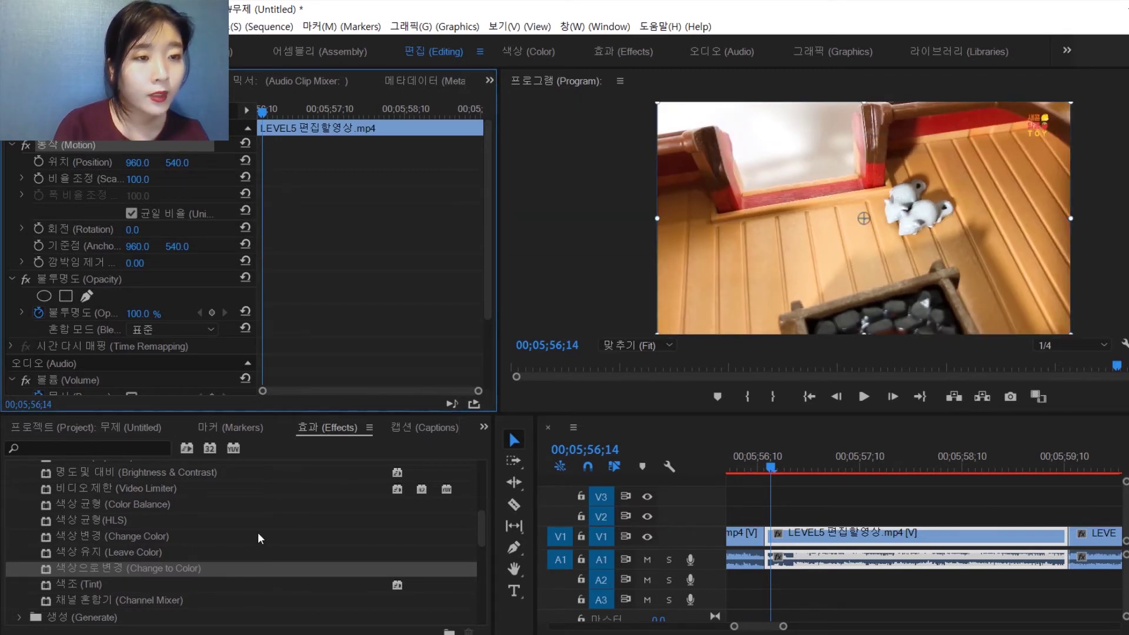
click(39, 163)
click(38, 177)
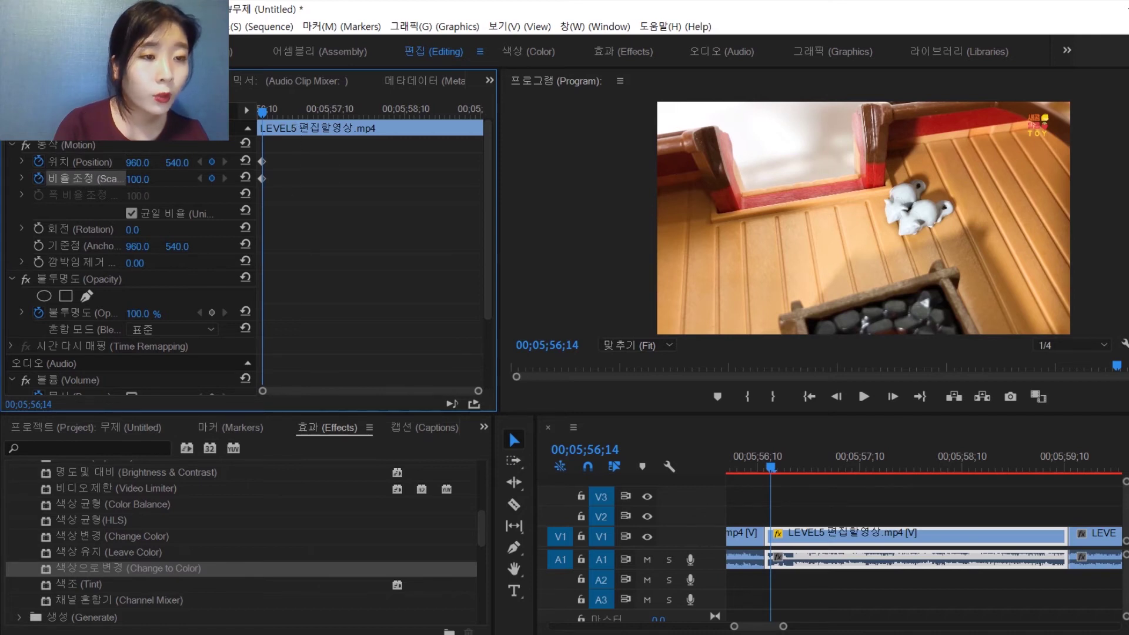
Step: Add a Scale keyframe of 148.9 to the mouse clip at 00;05;58;06
click(573, 452)
click(606, 449)
key(BackSpace)
text(8)
key(End)
key(BackSpace)
key(BackSpace)
text(06)
key(Return)
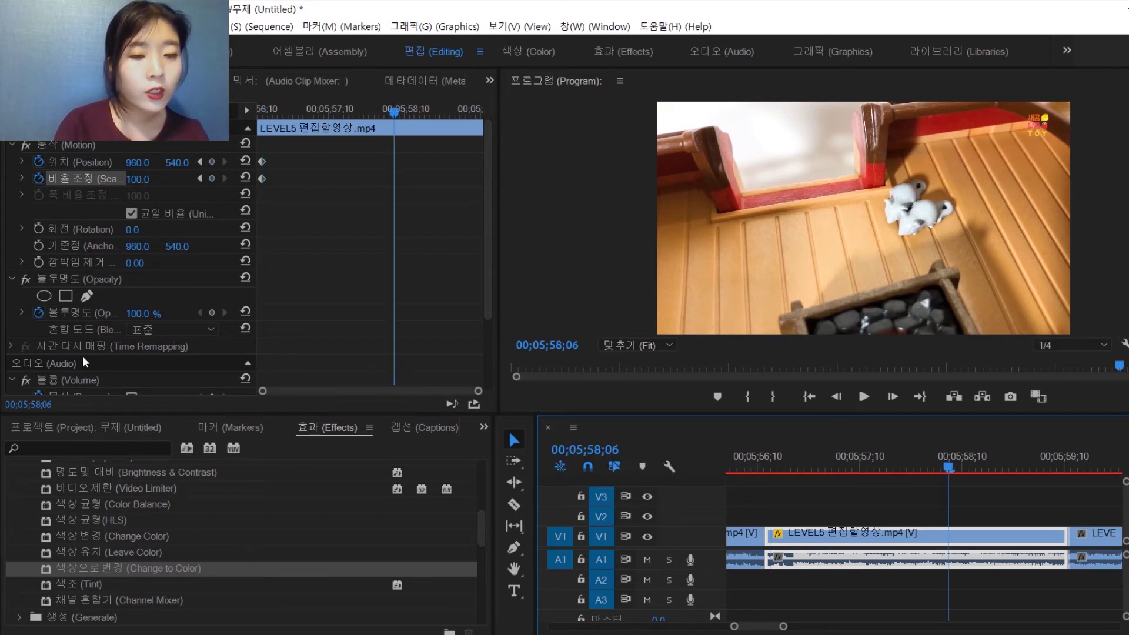
click(133, 179)
text(148)
key(Return)
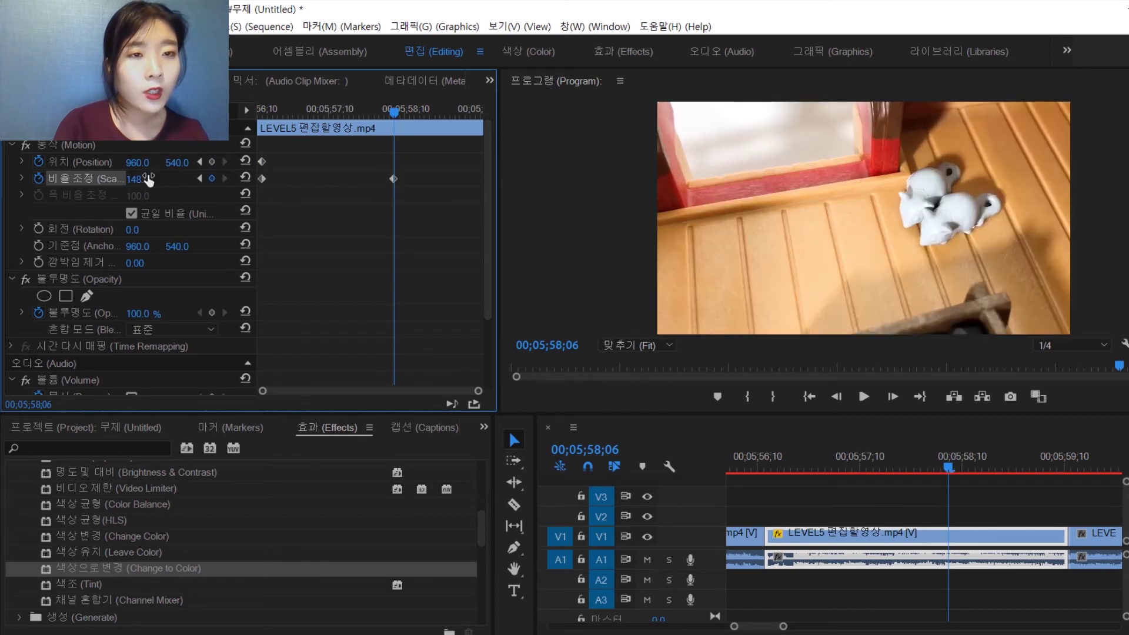
key(BackSpace)
text(9)
key(Return)
Step: Set the mouse clip's Position to 650.7, 586.2 at 00;05;58;06 to centre the mice in the frame
drag(137, 162, 178, 169)
click(177, 164)
text(586.2)
key(Return)
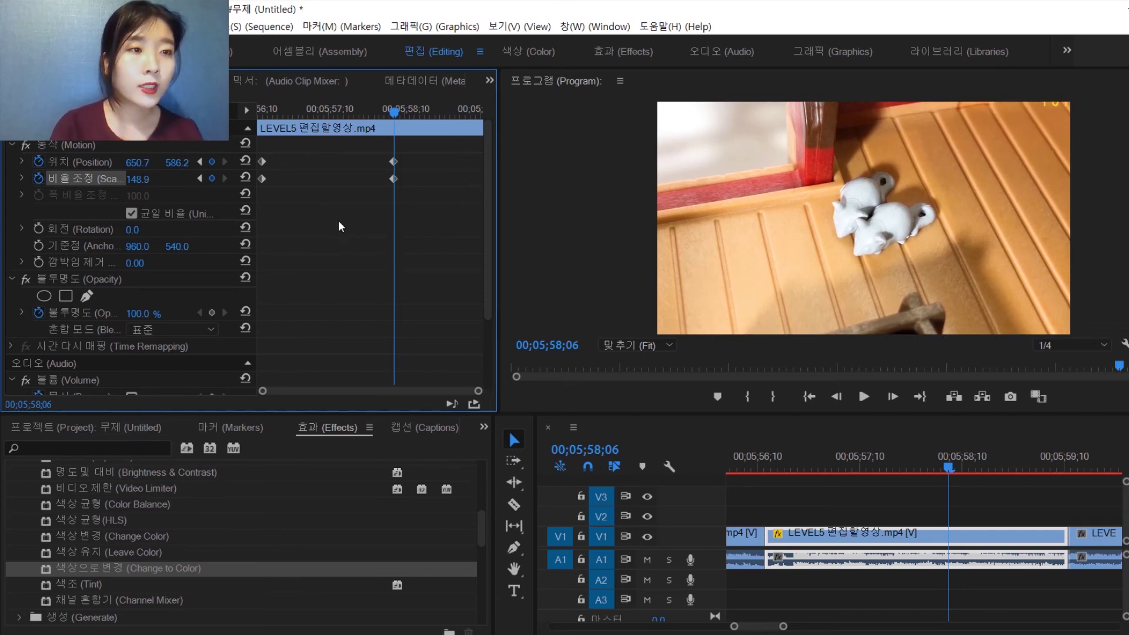
Step: Play back the mouse clip's zoom from its first keyframes
click(260, 115)
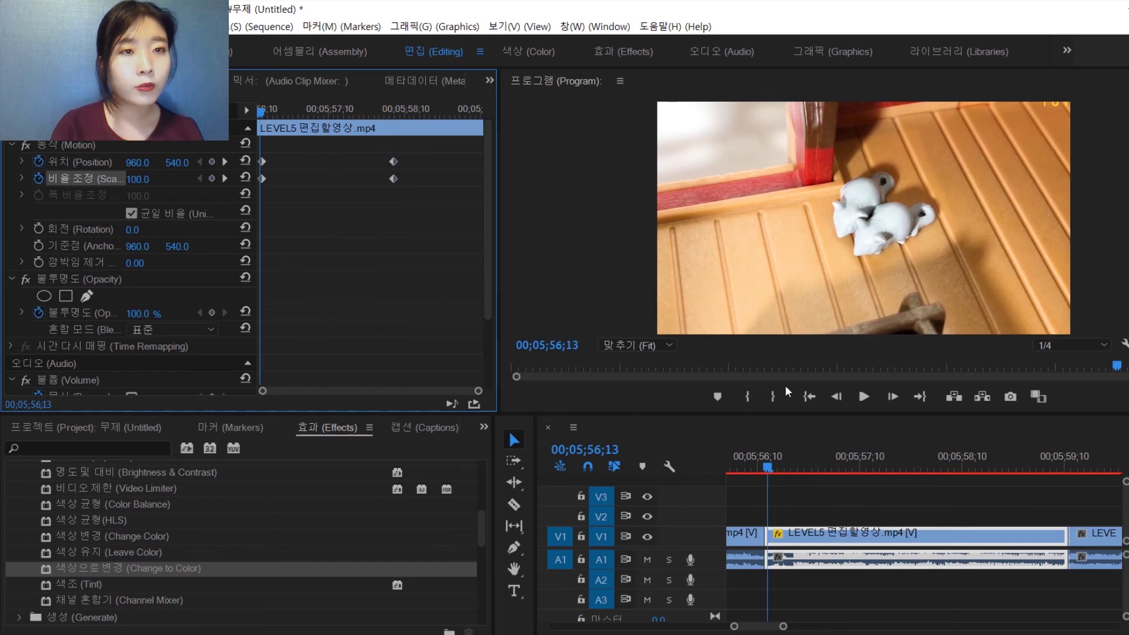
click(862, 395)
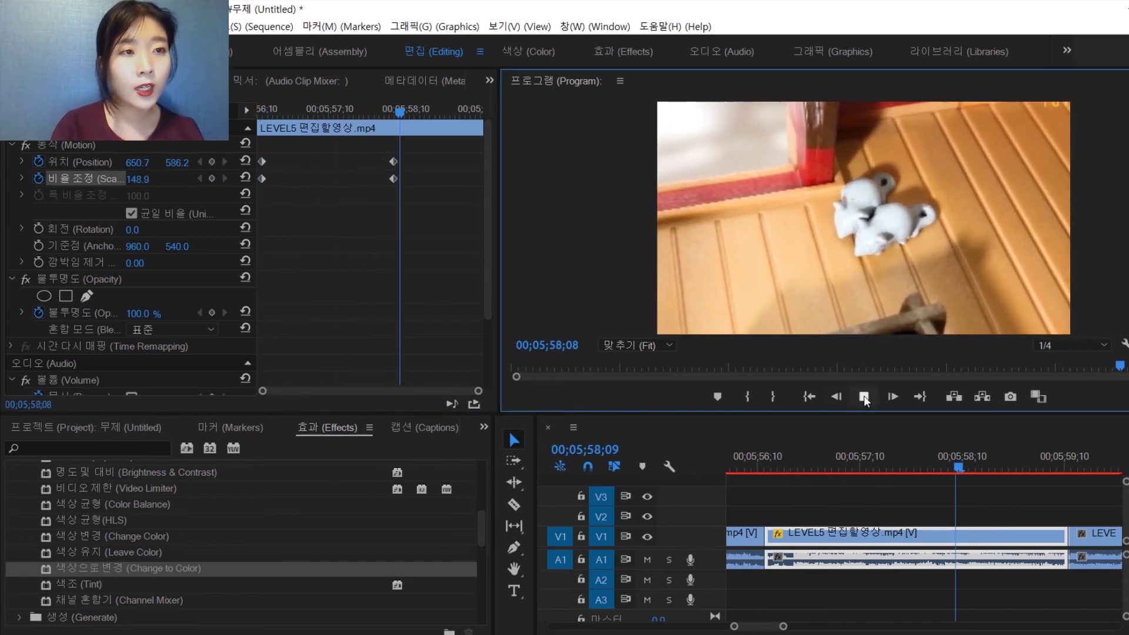
click(863, 397)
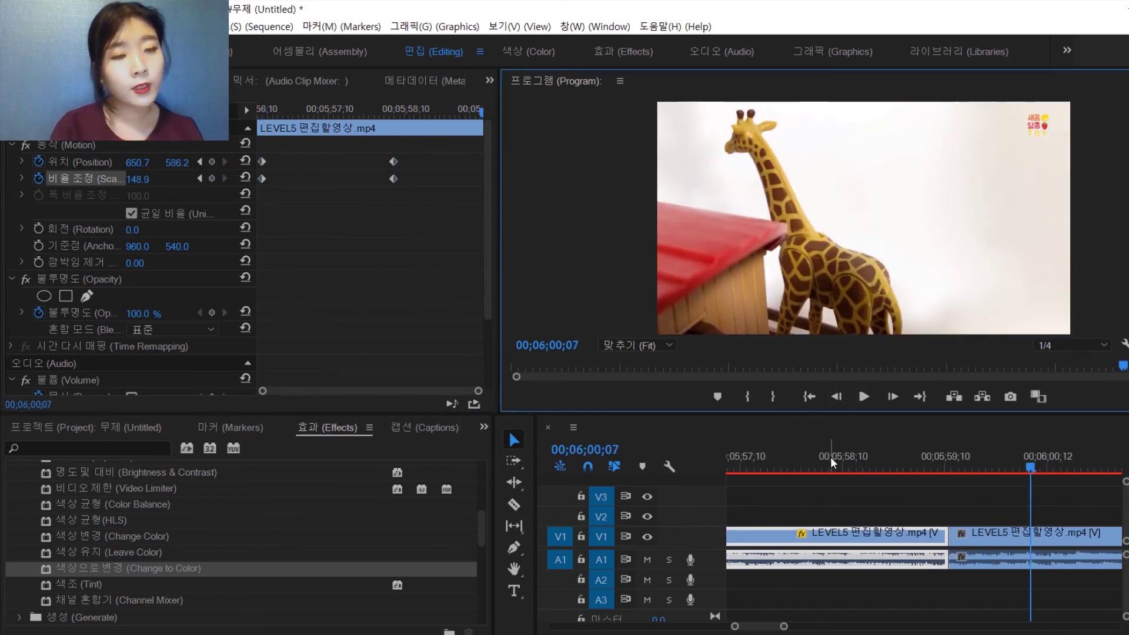
Step: Move the mouse clip's ending Position and Scale keyframes earlier, to just before 00;05;57;10, and play back the faster zoom
click(829, 468)
click(853, 469)
drag(350, 244, 318, 178)
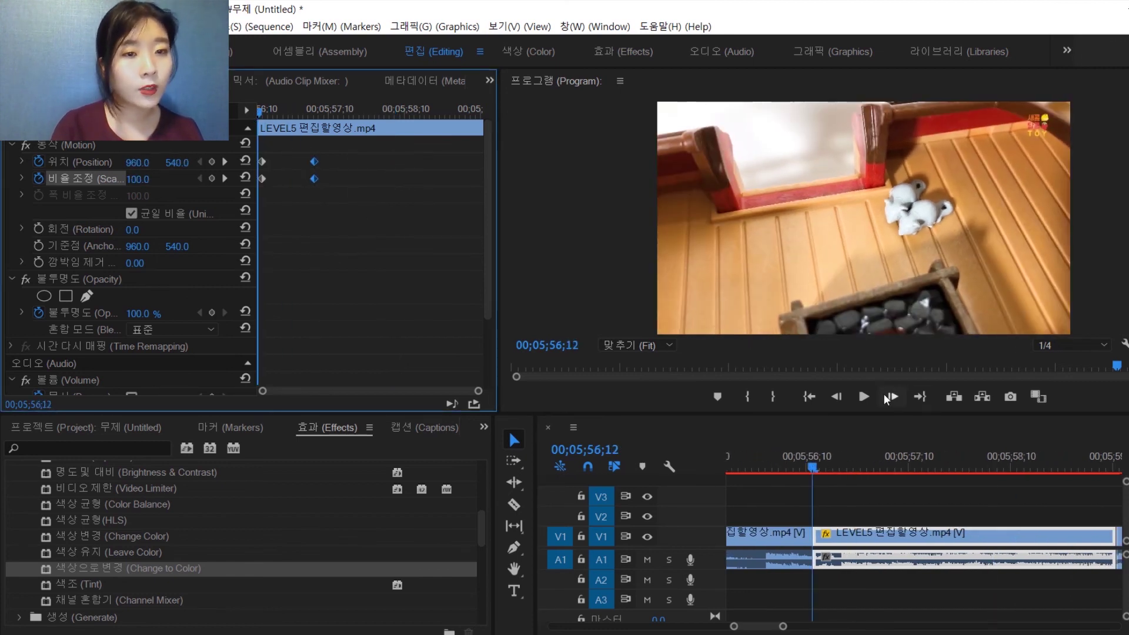
click(863, 397)
click(865, 399)
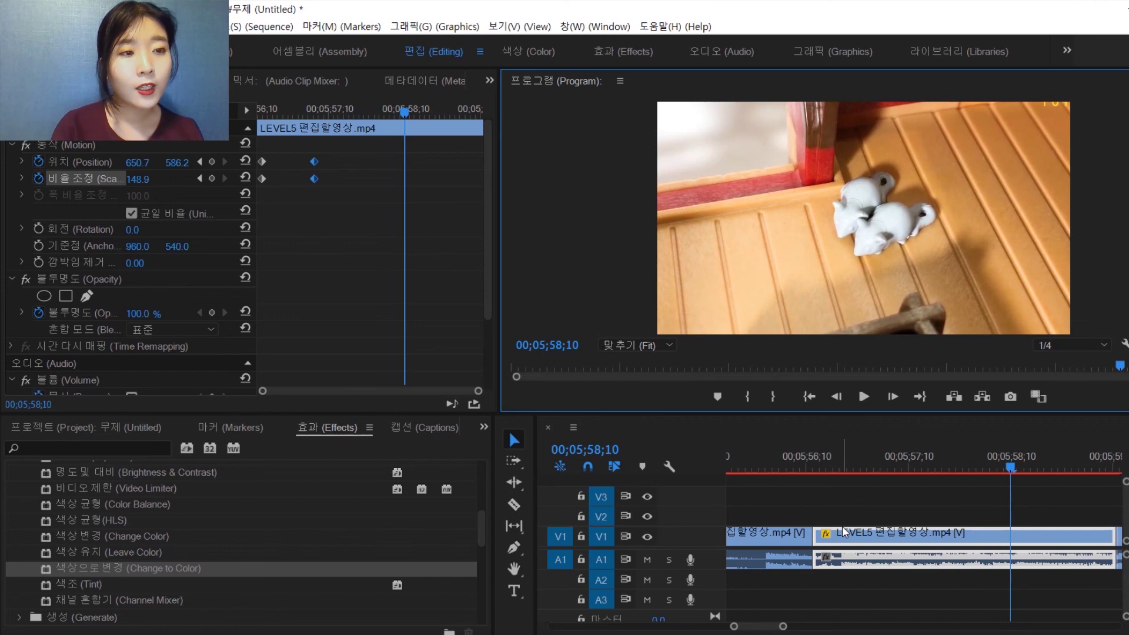
click(851, 517)
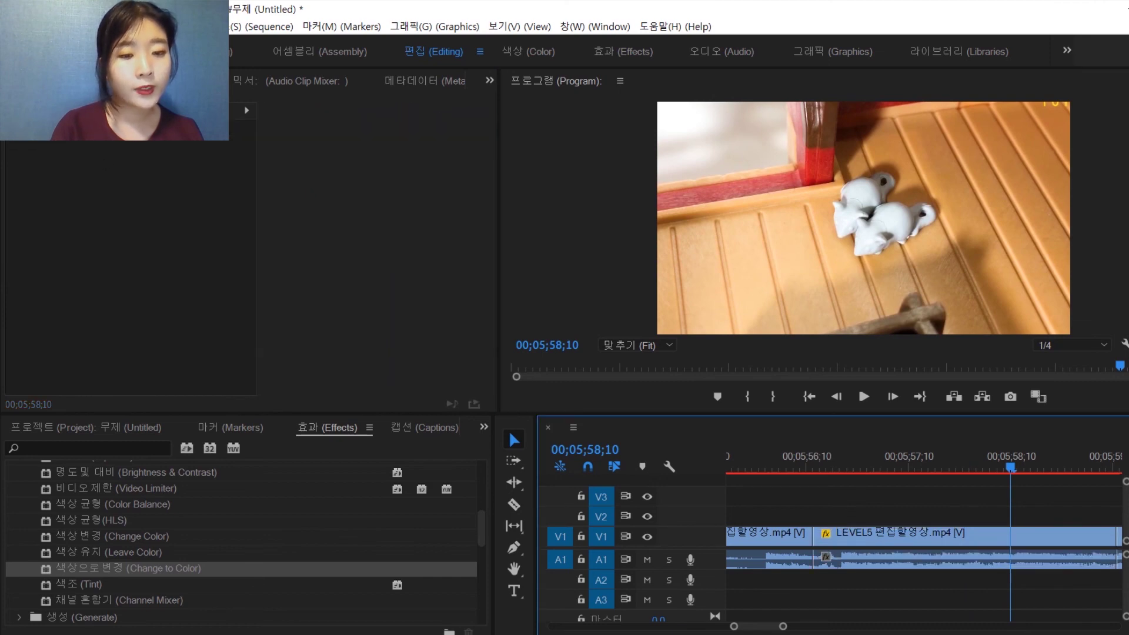